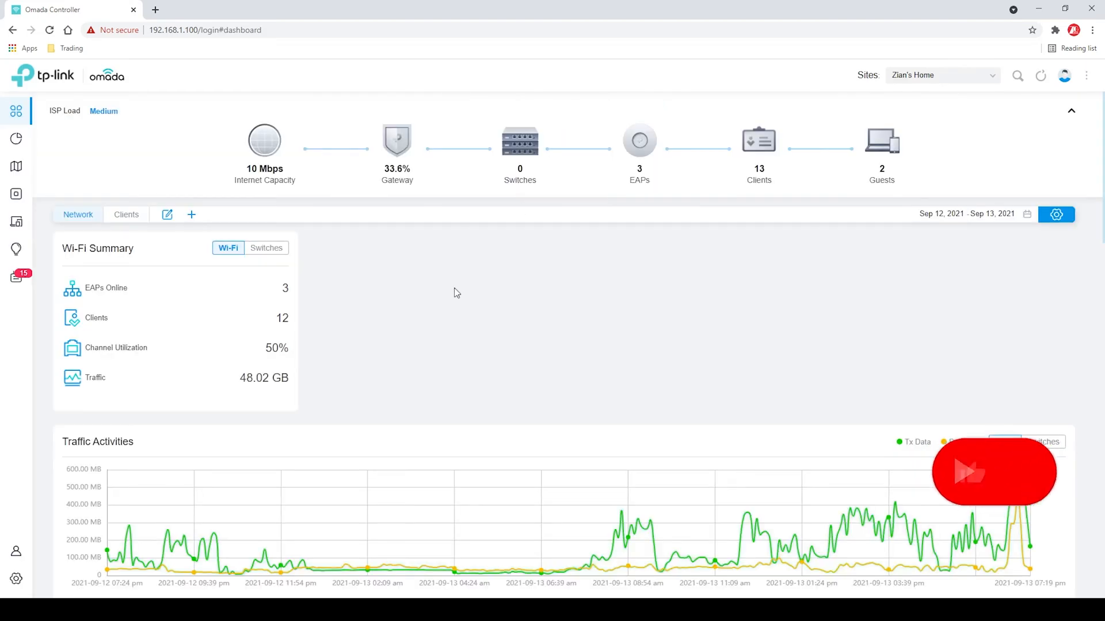
Start a new LAN in the site's wired network settings, named ADO, on interface WAN/LAN3 with VLAN 30
{"action": "left_click", "coordinate": [18, 579]}
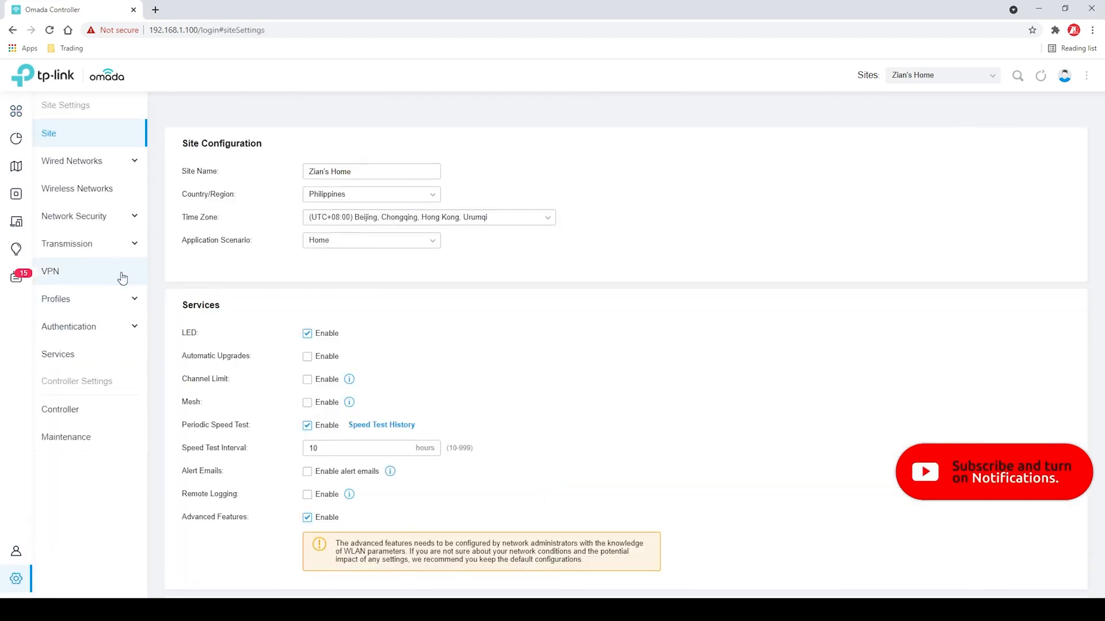
{"action": "left_click", "coordinate": [94, 164]}
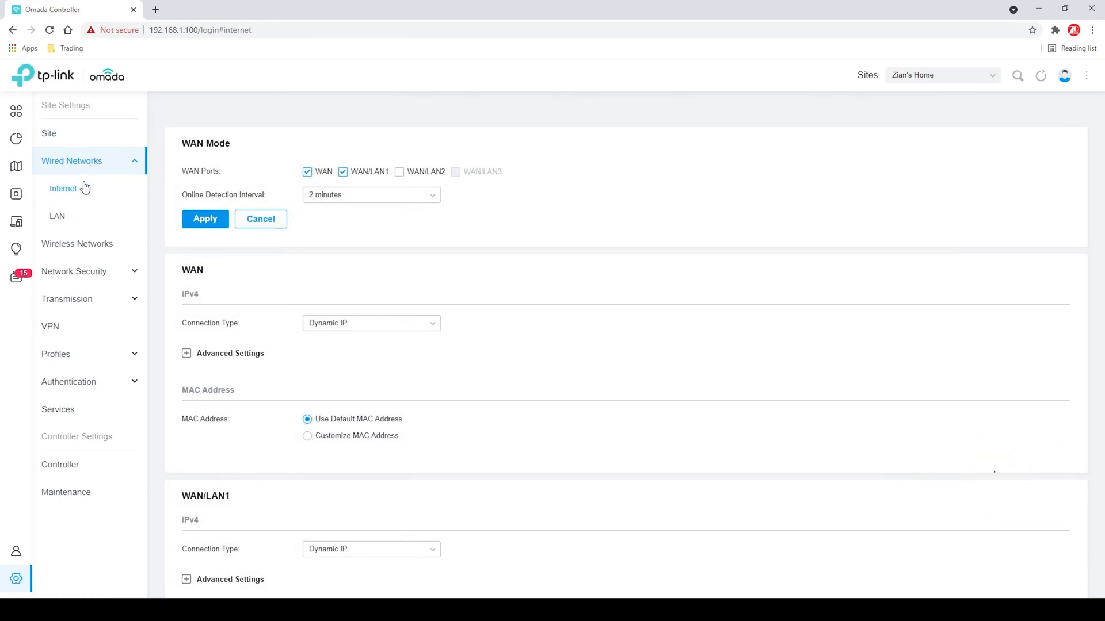
{"action": "left_click", "coordinate": [62, 222]}
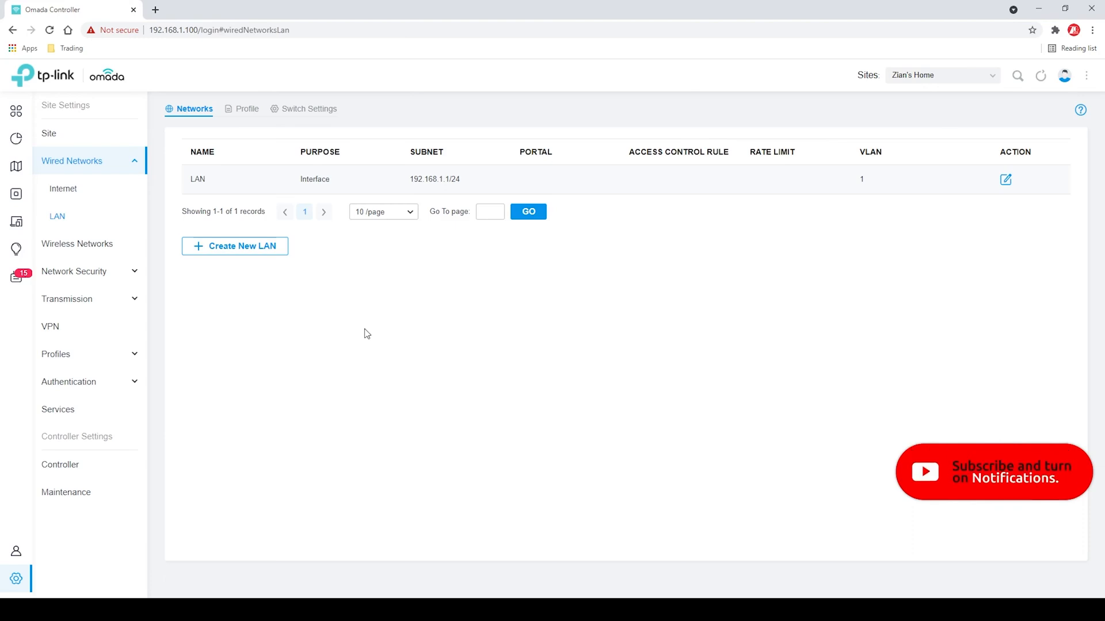
{"action": "left_click", "coordinate": [267, 256]}
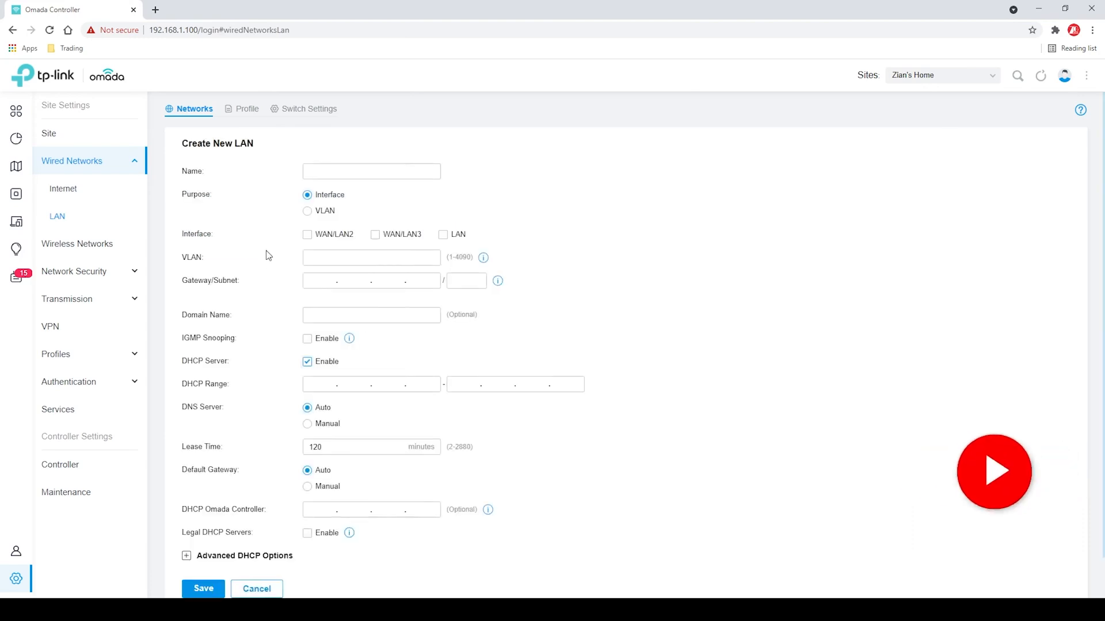
{"action": "left_click", "coordinate": [348, 175]}
{"action": "type", "text": "ADO"}
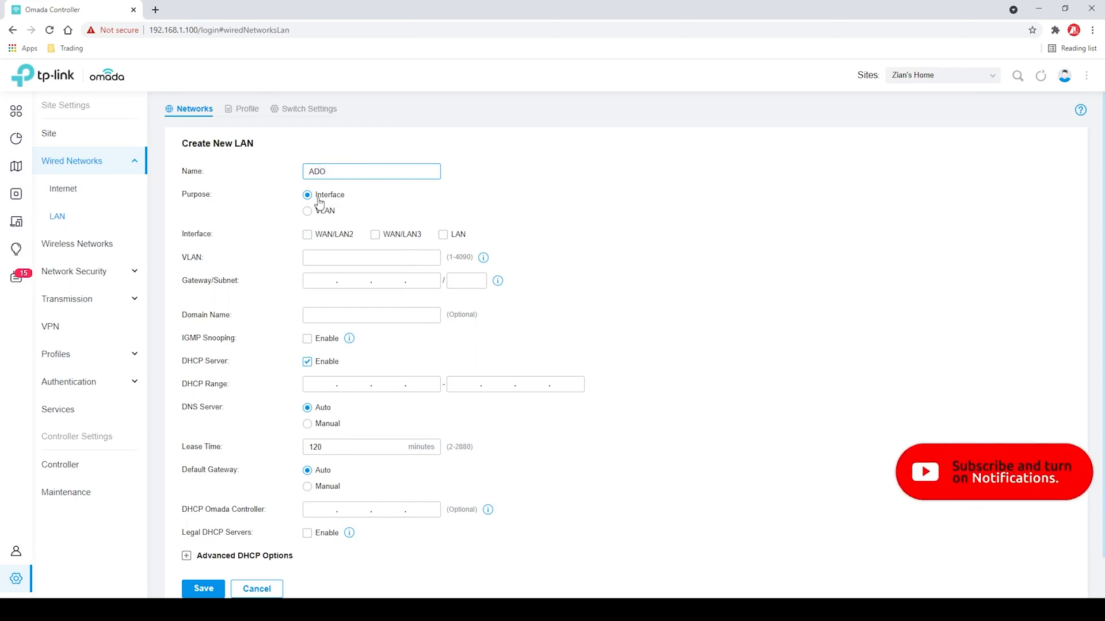
{"action": "left_click", "coordinate": [377, 237]}
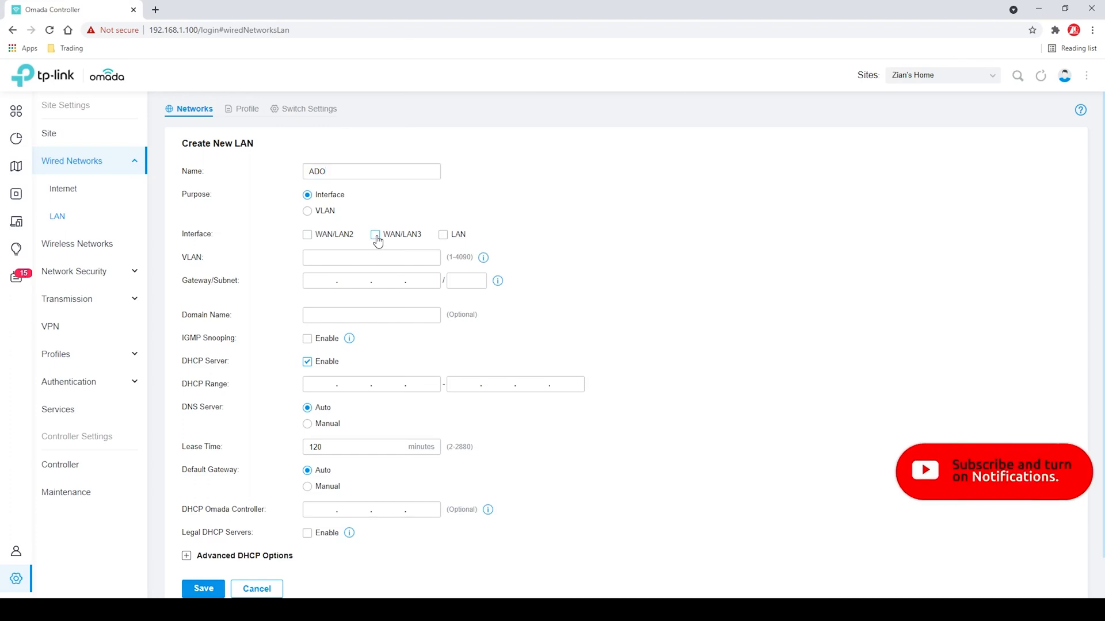
{"action": "left_click", "coordinate": [372, 249]}
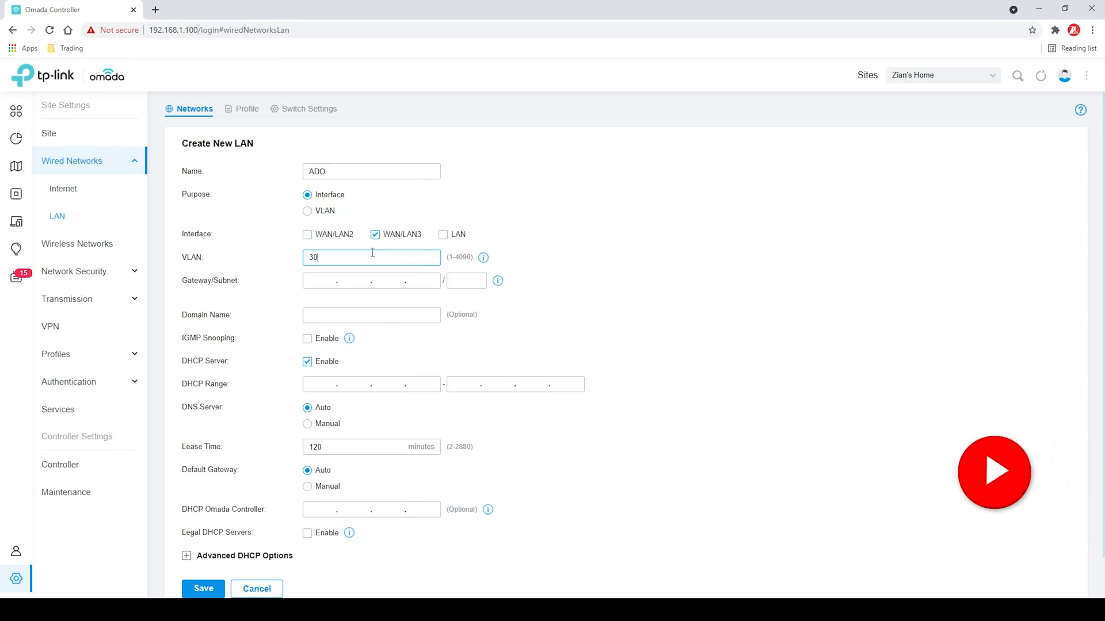
Set the new LAN's gateway and subnet to 192.168.30.1/24
{"action": "left_click", "coordinate": [346, 279]}
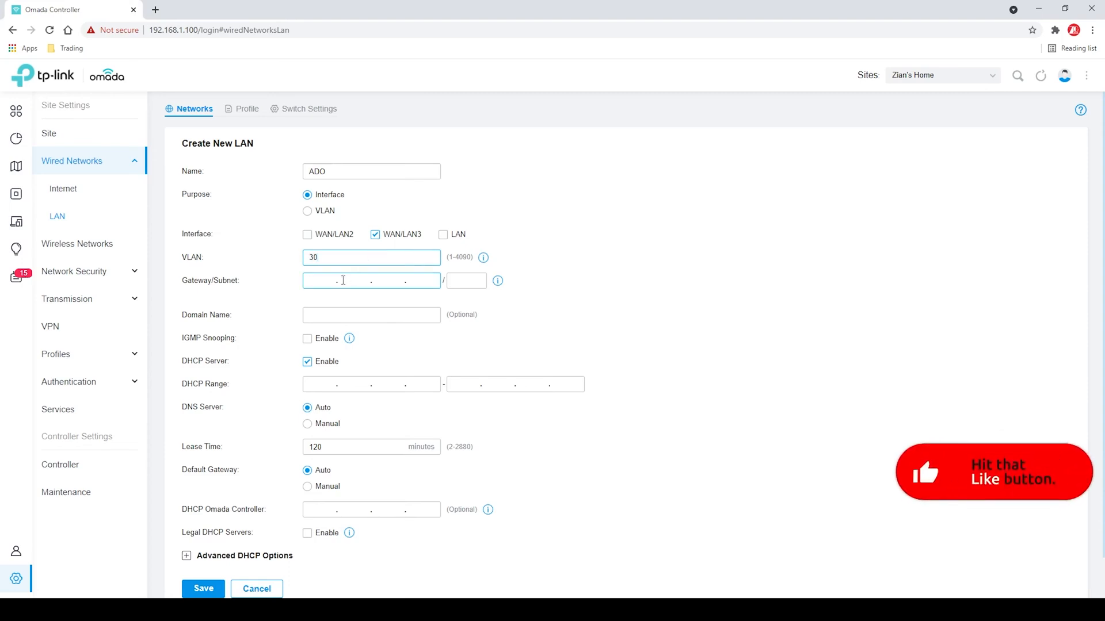
{"action": "left_click", "coordinate": [325, 284]}
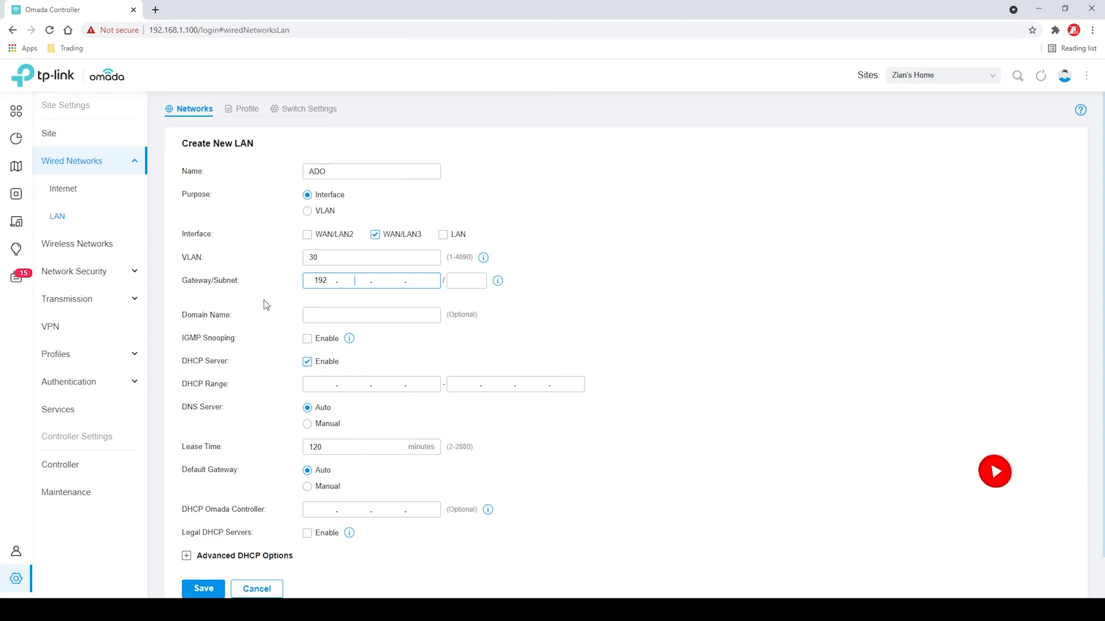
{"action": "type", "text": "192.168.30."}
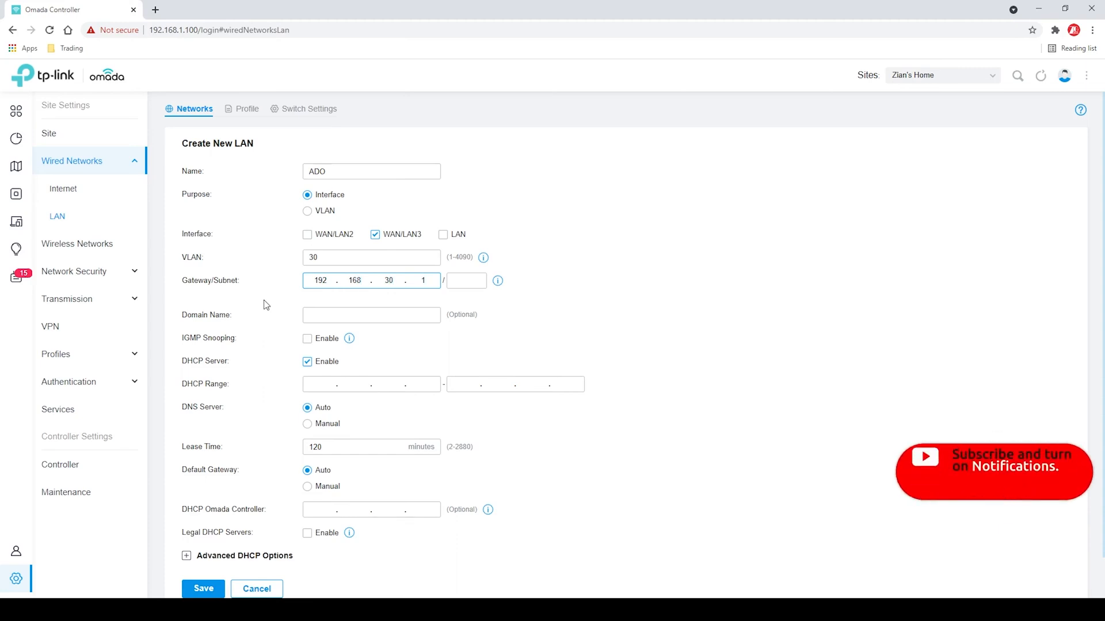
{"action": "left_click", "coordinate": [466, 282]}
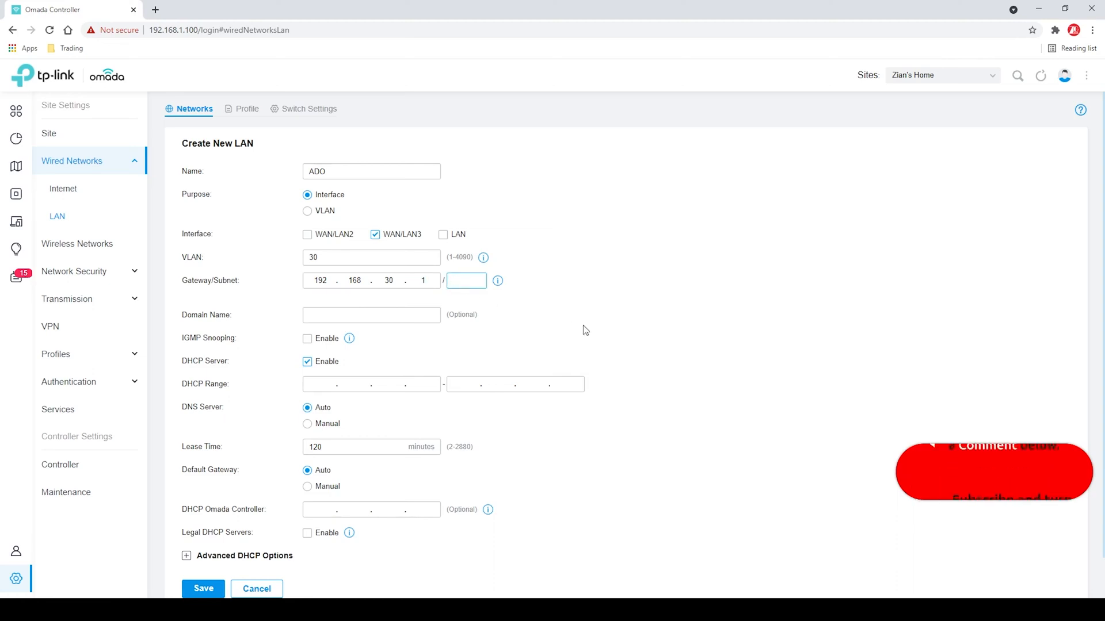
{"action": "type", "text": "24"}
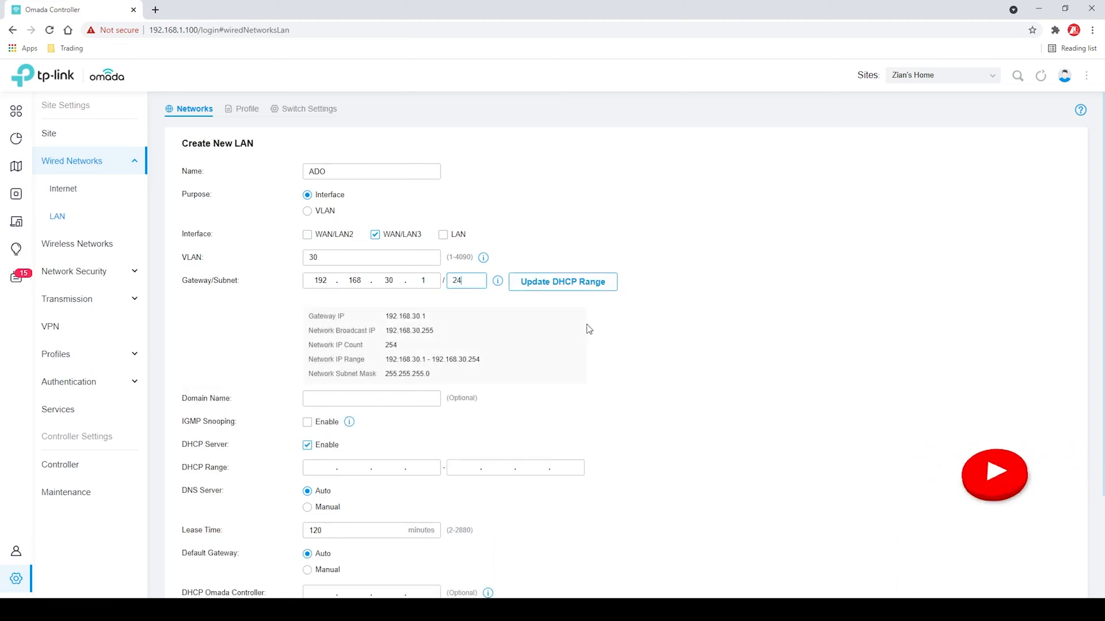
Update the DHCP range from the subnet, narrow it to 192.168.30.100–192.168.30.150, and save the LAN
{"action": "left_click", "coordinate": [554, 294]}
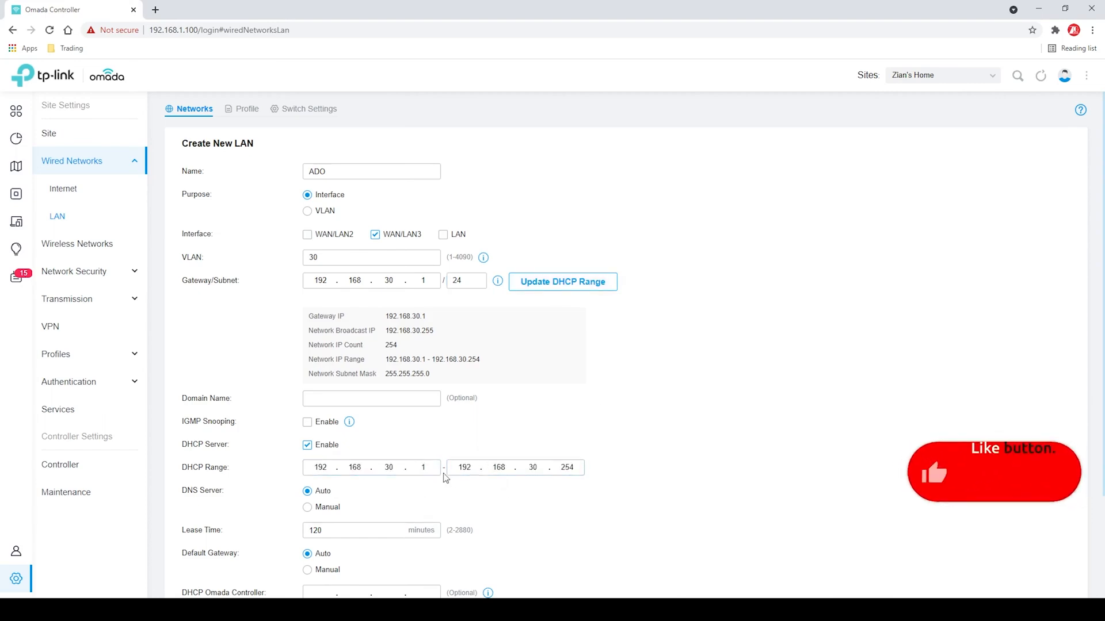
{"action": "scroll", "coordinate": [558, 510], "scroll_direction": "down", "scroll_amount": 2}
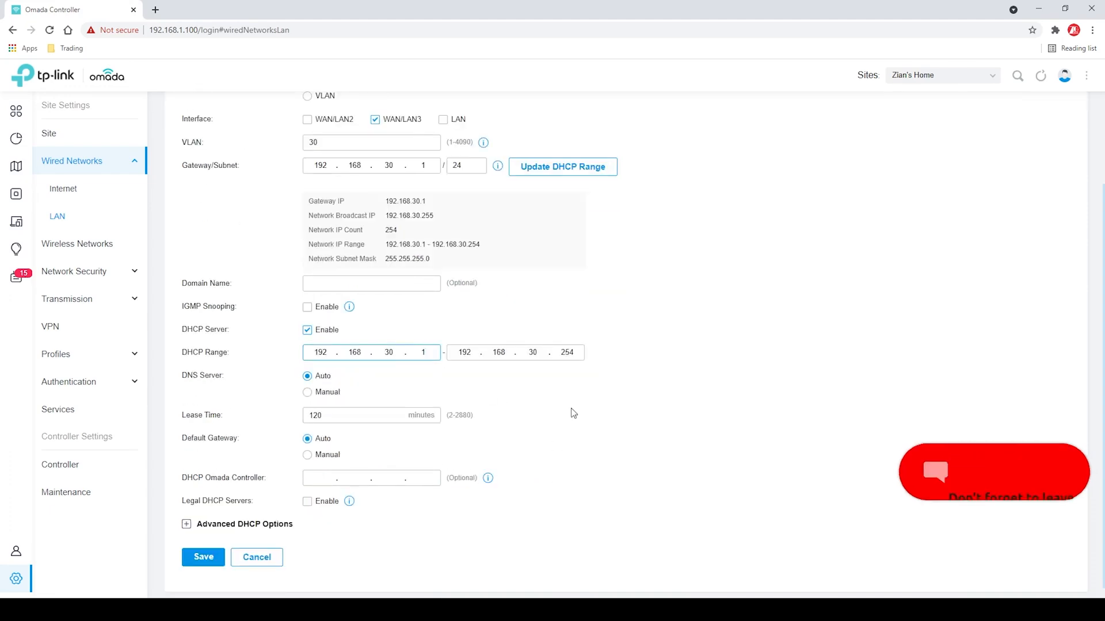
{"action": "type", "text": "00"}
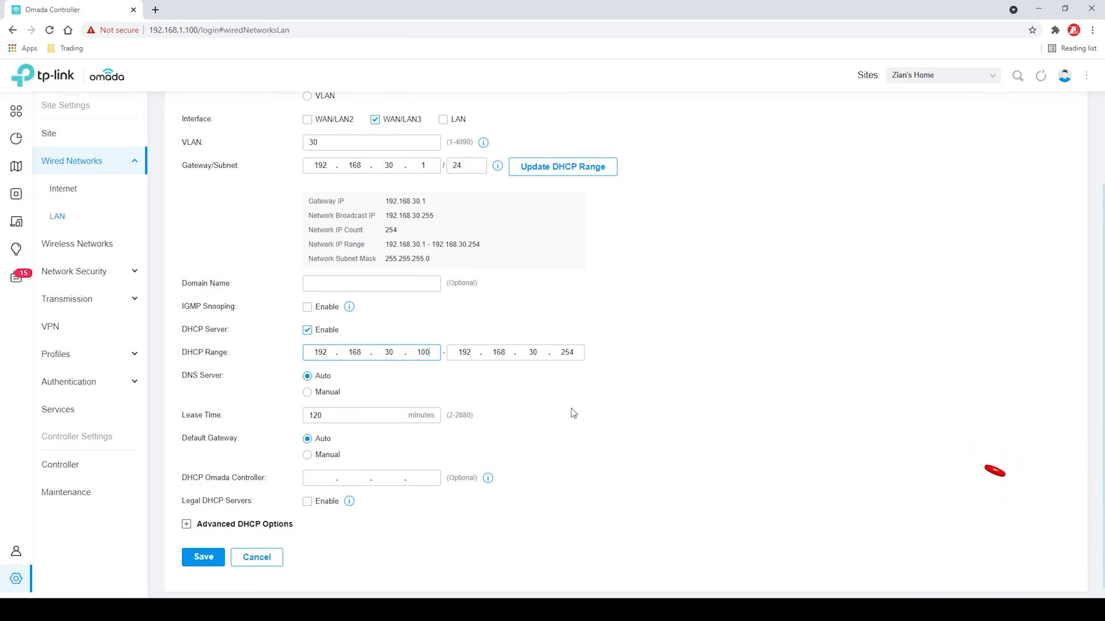
{"action": "double_click", "coordinate": [566, 352]}
{"action": "type", "text": "150"}
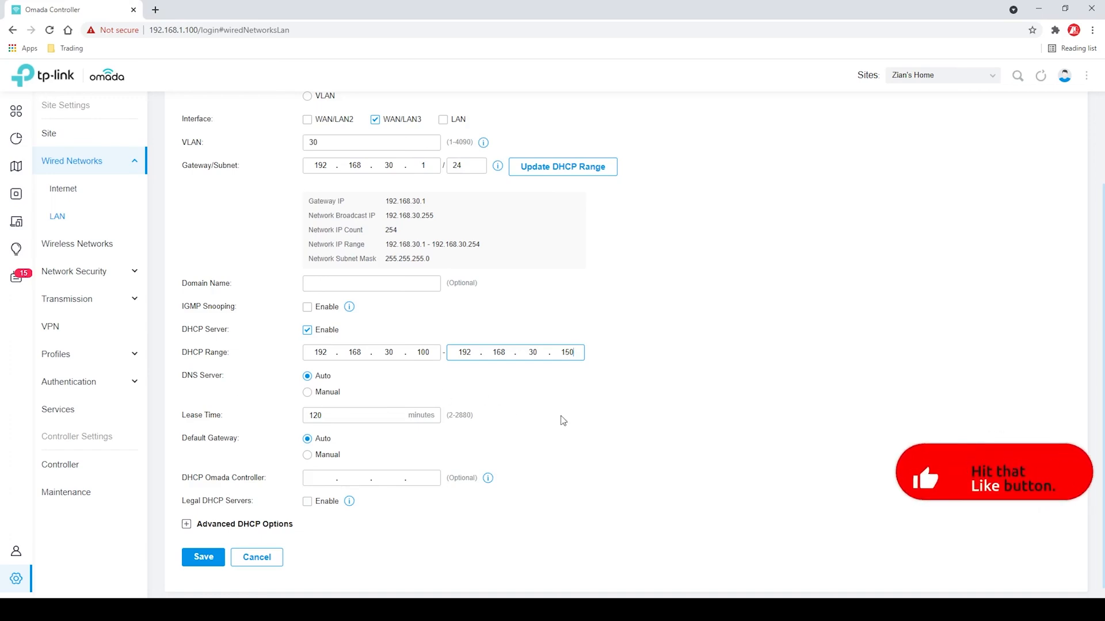
{"action": "scroll", "coordinate": [563, 421], "scroll_direction": "down", "scroll_amount": 1}
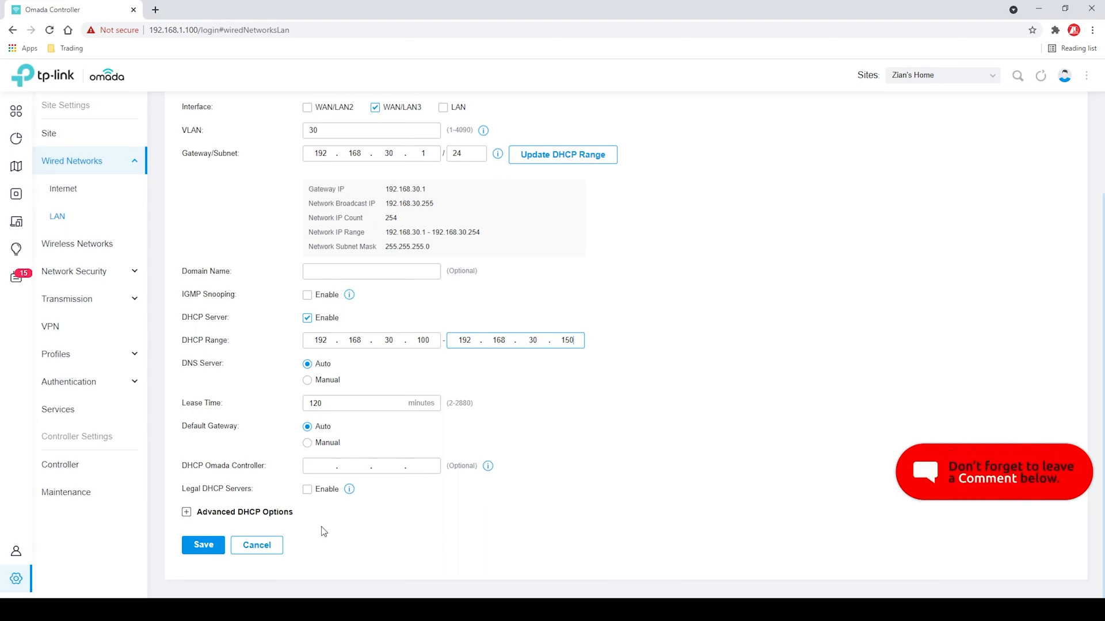
{"action": "left_click", "coordinate": [205, 546]}
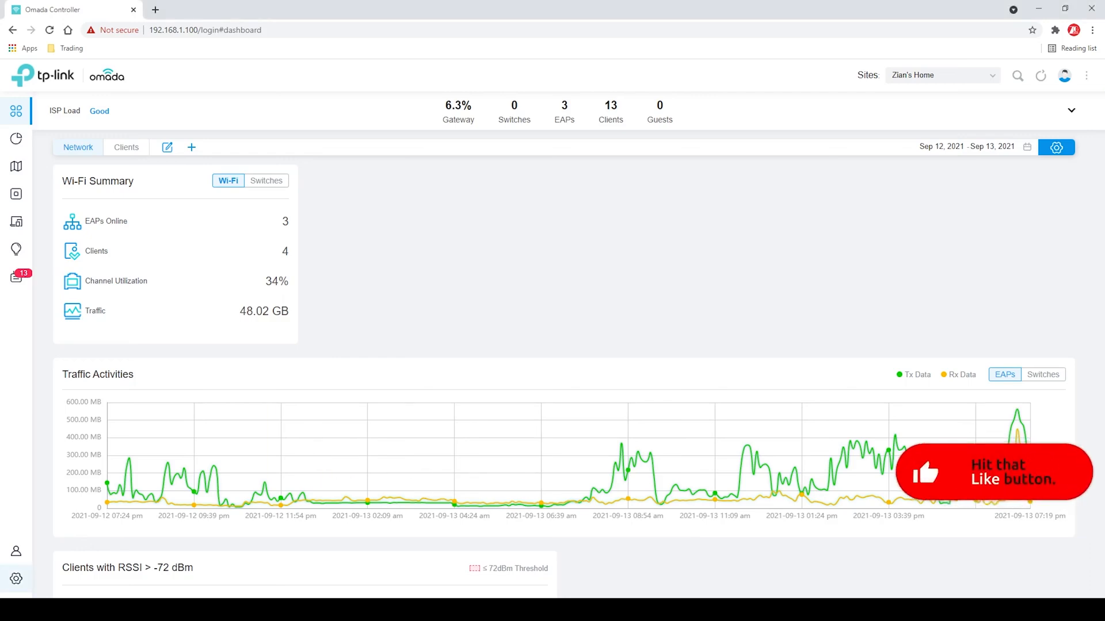
Start a new wireless network in the site settings with the network name (SSID) ADO
{"action": "left_click", "coordinate": [16, 579]}
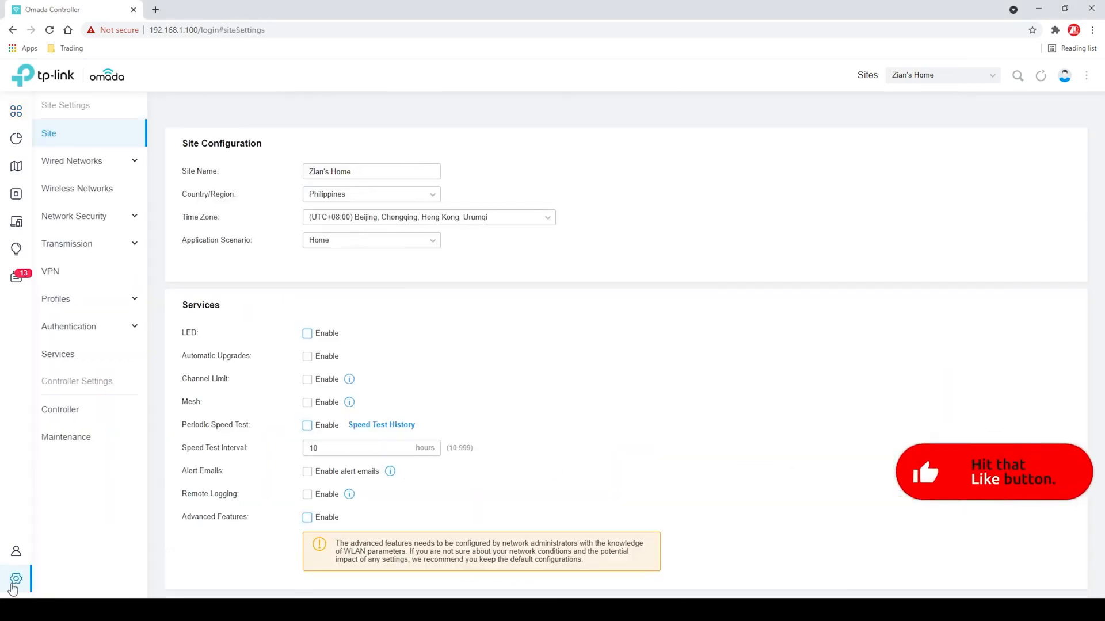
{"action": "left_click", "coordinate": [86, 195]}
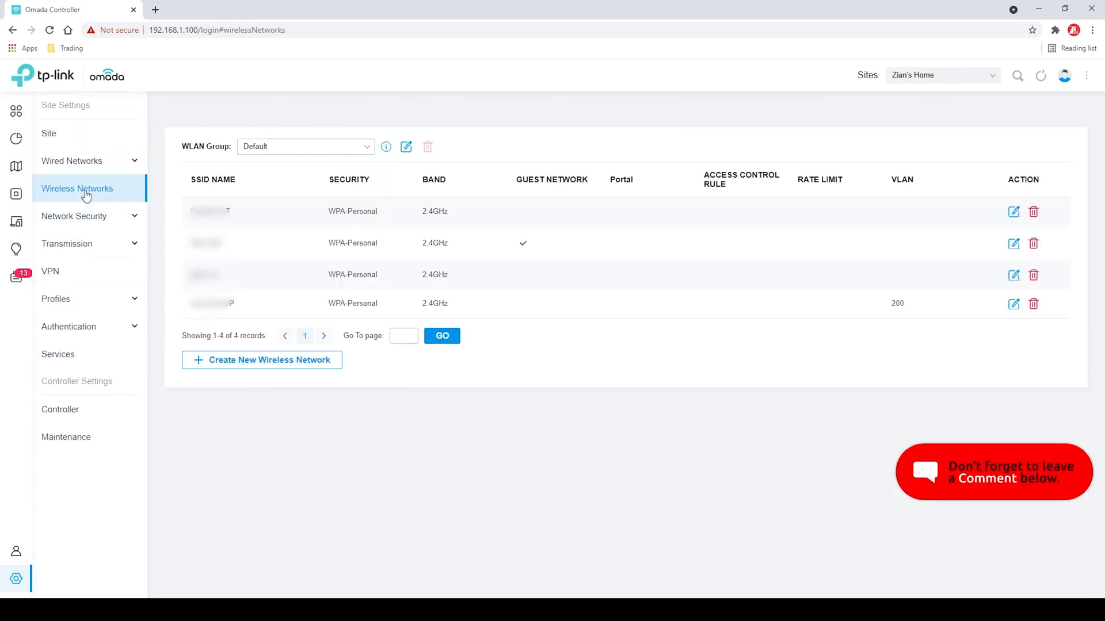
{"action": "left_click", "coordinate": [253, 359]}
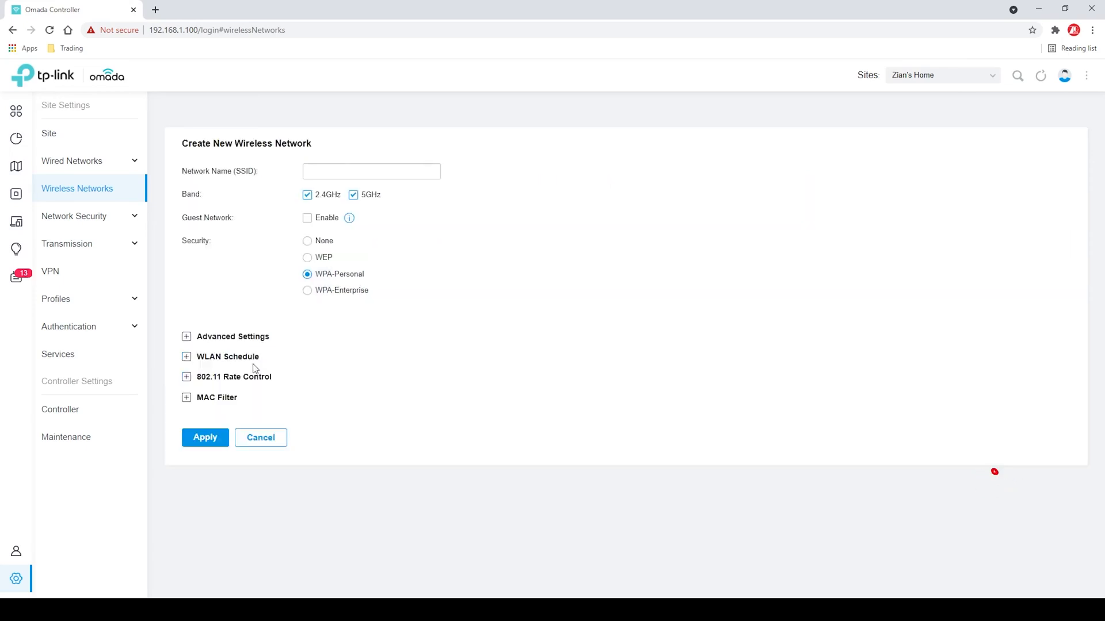
{"action": "left_click", "coordinate": [331, 170]}
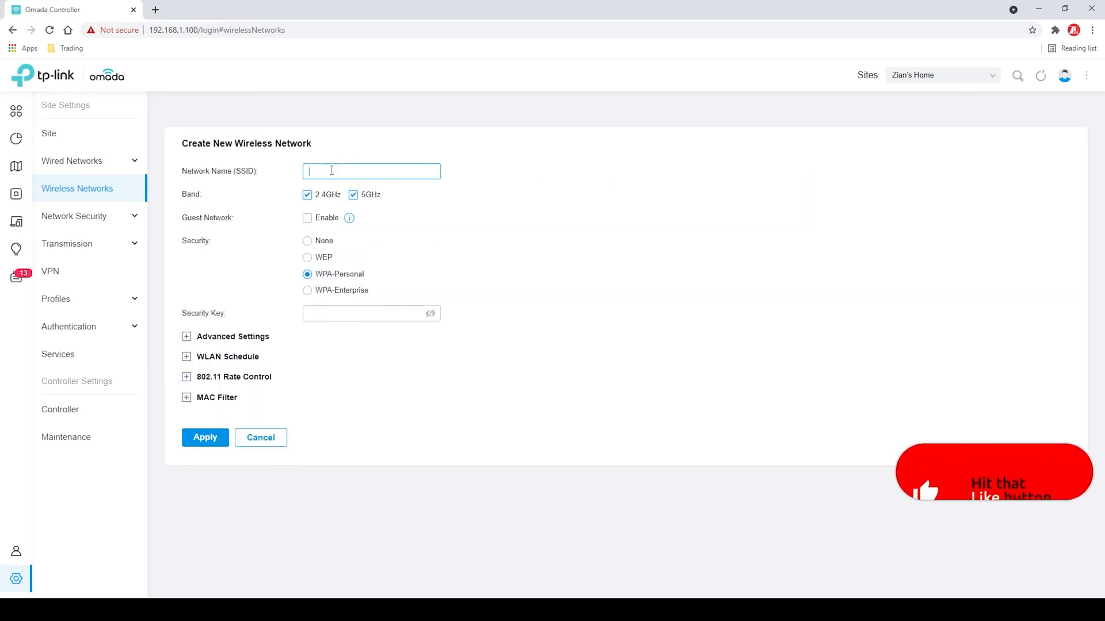
{"action": "type", "text": "ADO"}
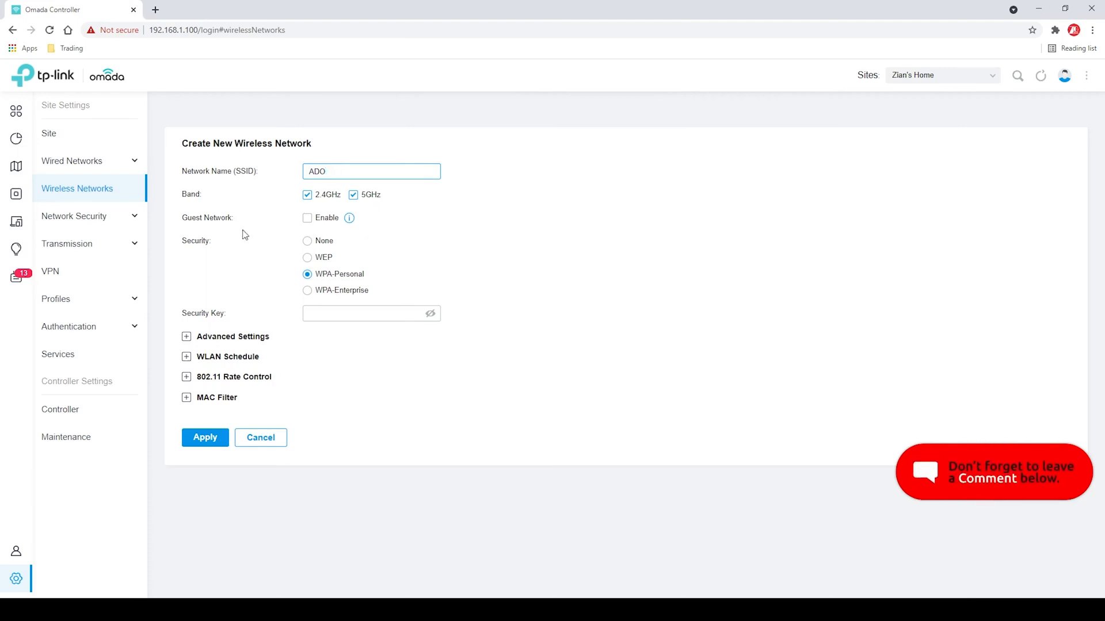
Enable Guest Network for the ADO wireless network and enter its WPA-Personal security key
{"action": "left_click", "coordinate": [309, 223]}
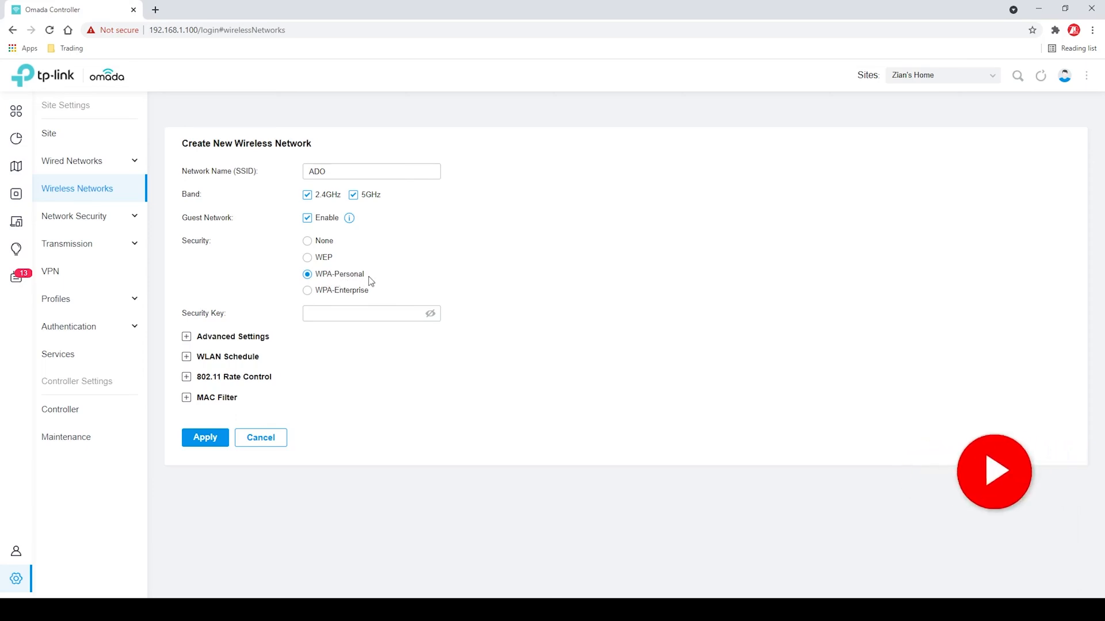
{"action": "left_click", "coordinate": [361, 315]}
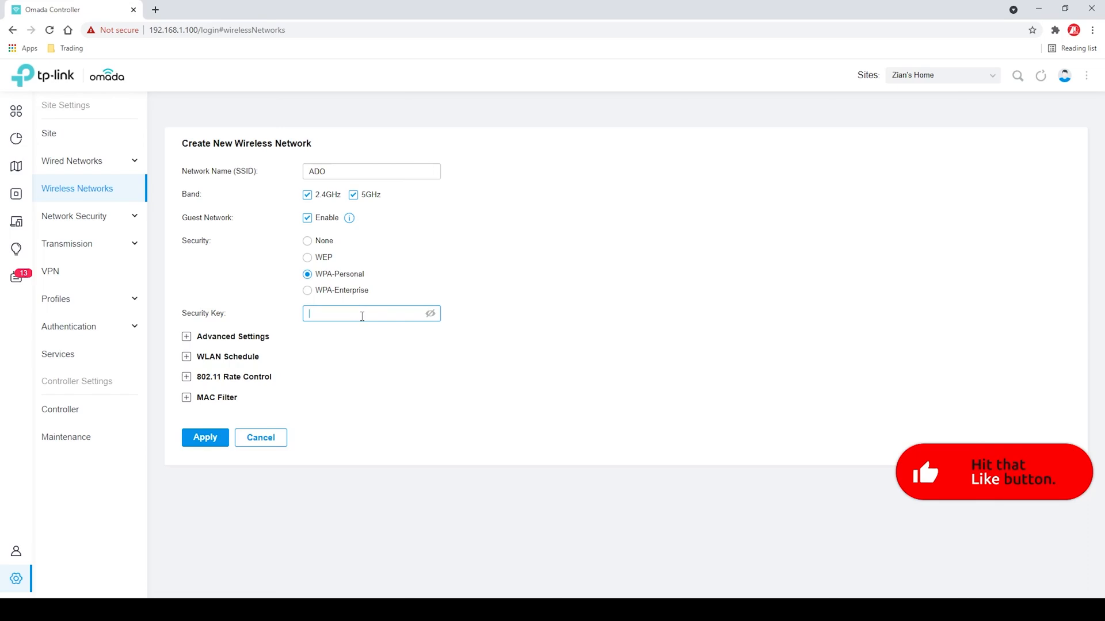
{"action": "type", "text": "••••••••"}
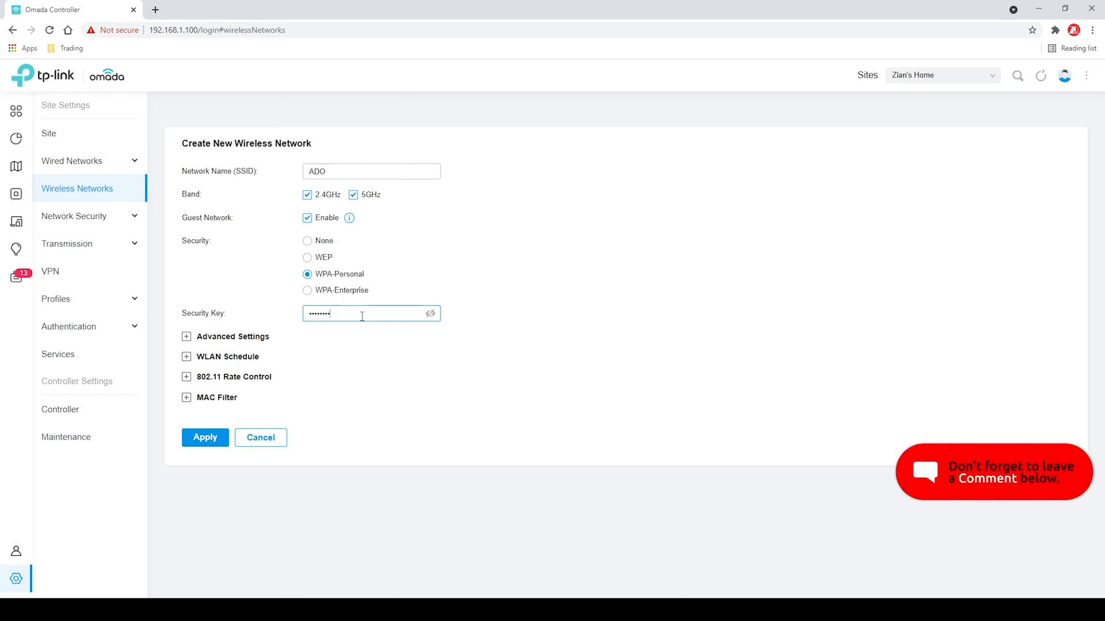
Enable VLAN 30 in the wireless network's advanced settings and apply the new network
{"action": "left_click", "coordinate": [188, 341]}
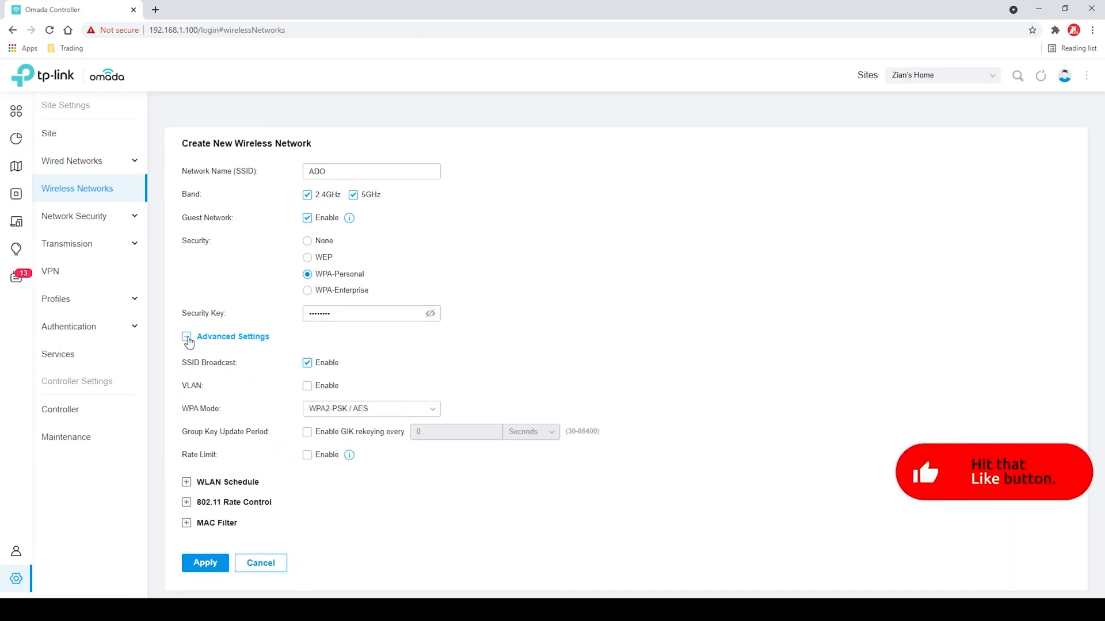
{"action": "left_click", "coordinate": [307, 387]}
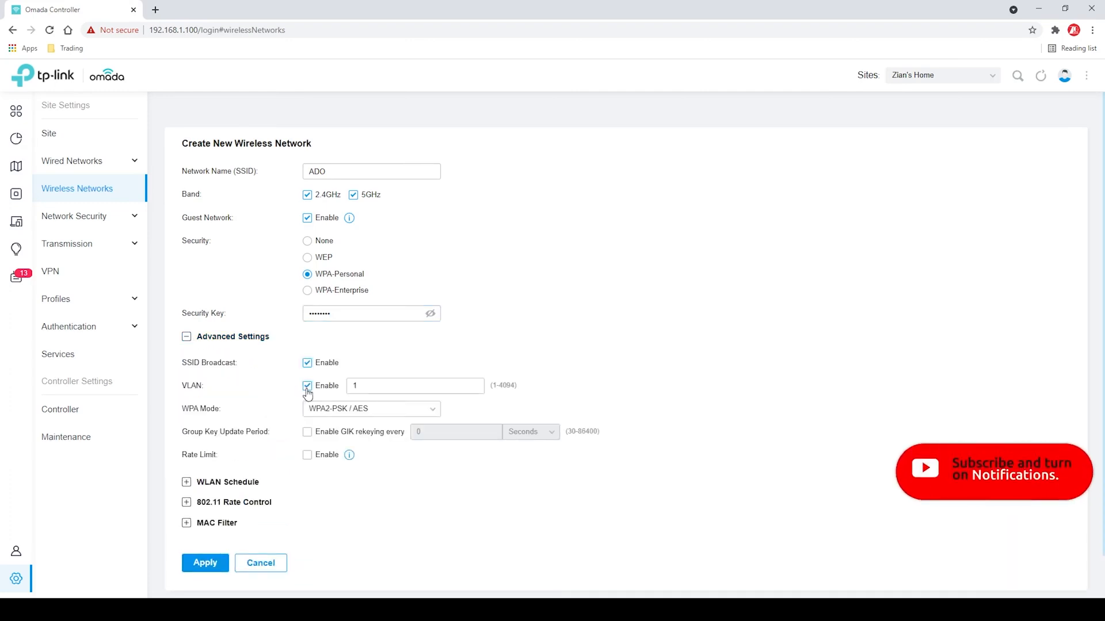
{"action": "double_click", "coordinate": [379, 386]}
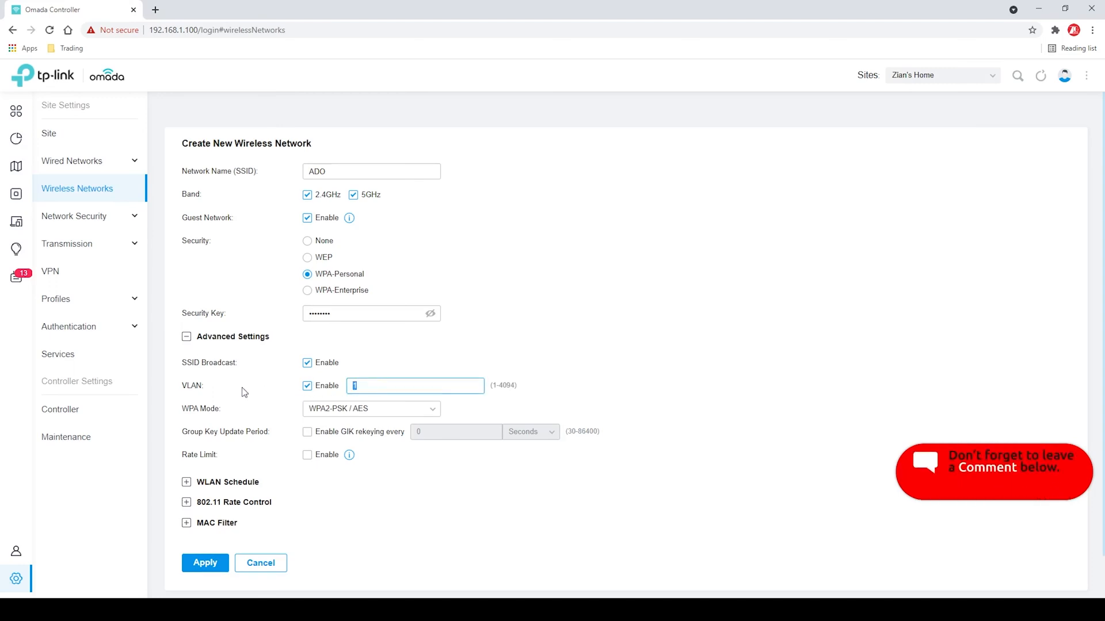
{"action": "type", "text": "30"}
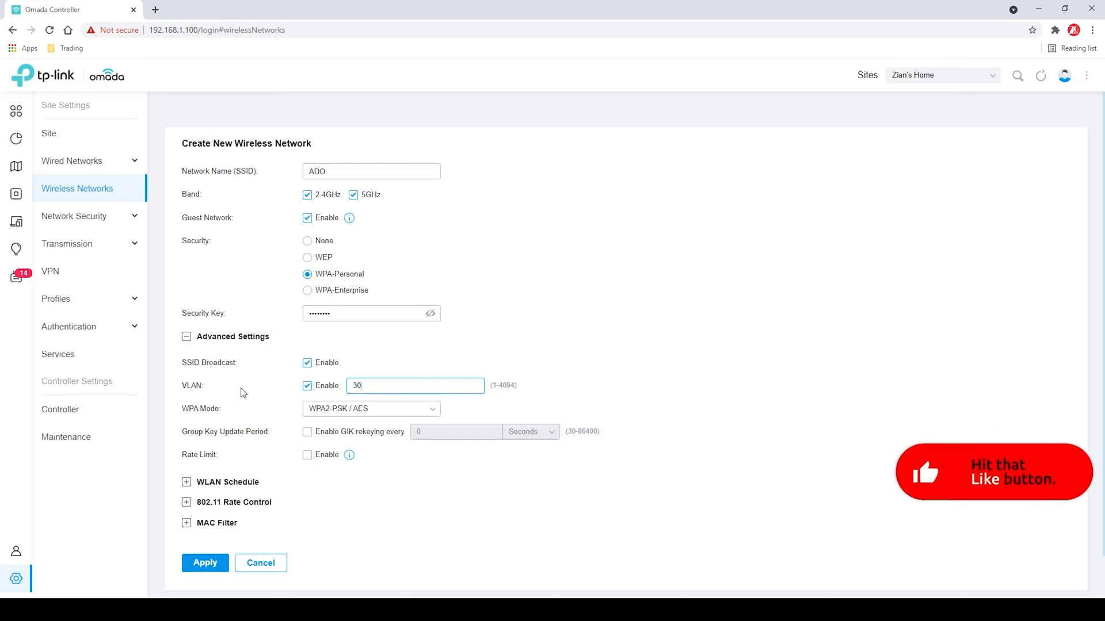
{"action": "scroll", "coordinate": [321, 515], "scroll_direction": "down", "scroll_amount": 1}
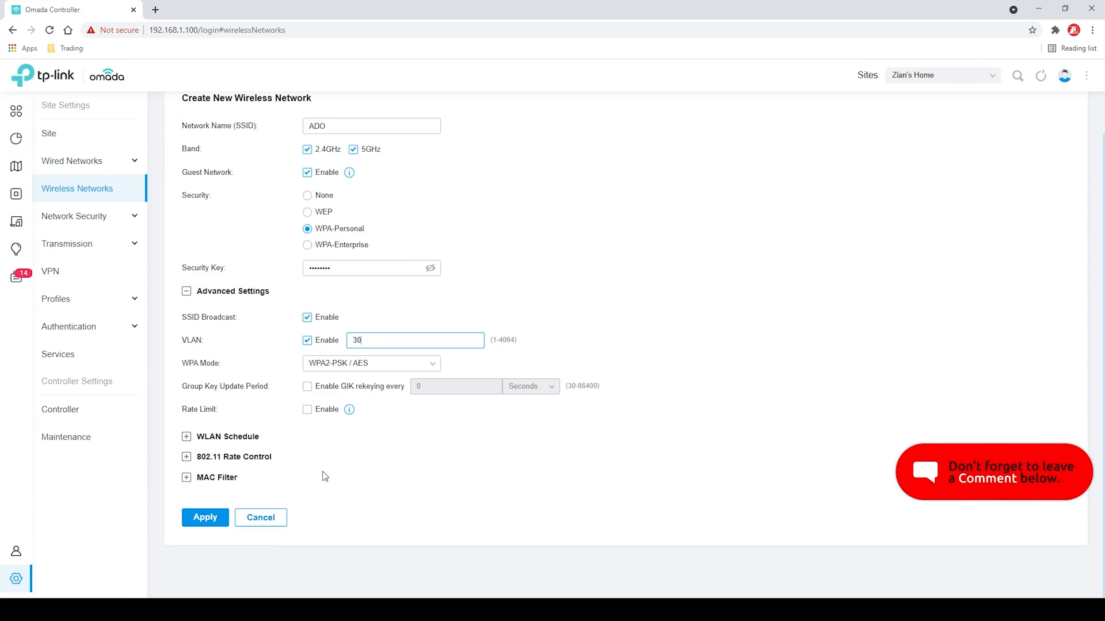
{"action": "left_click", "coordinate": [209, 519]}
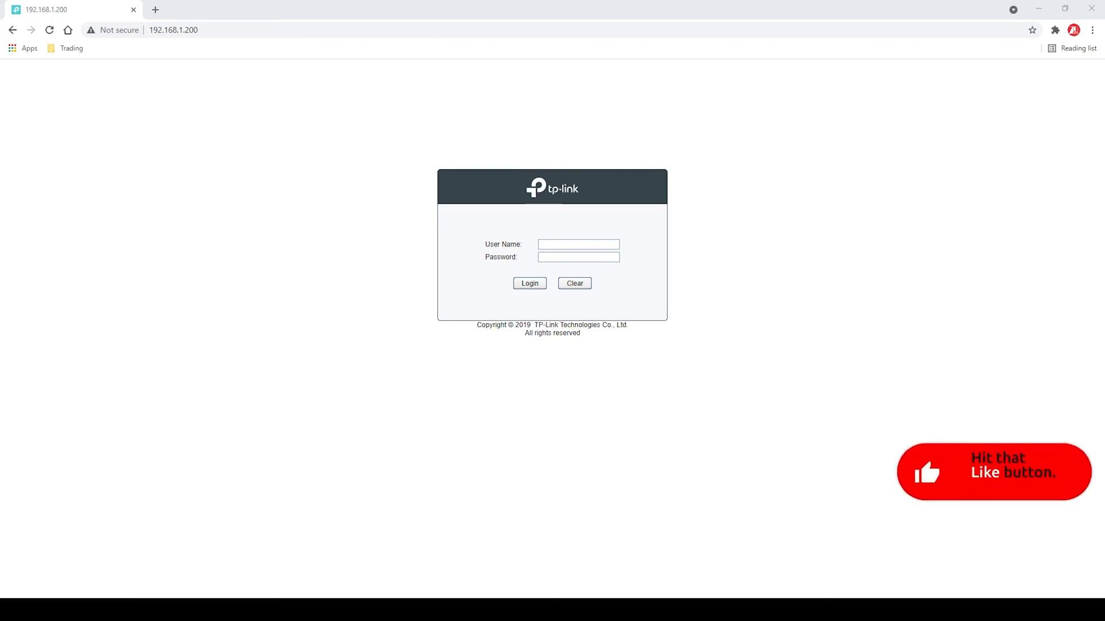
Log in to the TP-Link switch at 192.168.1.200 as admin, entering the account password
{"action": "left_click", "coordinate": [589, 245]}
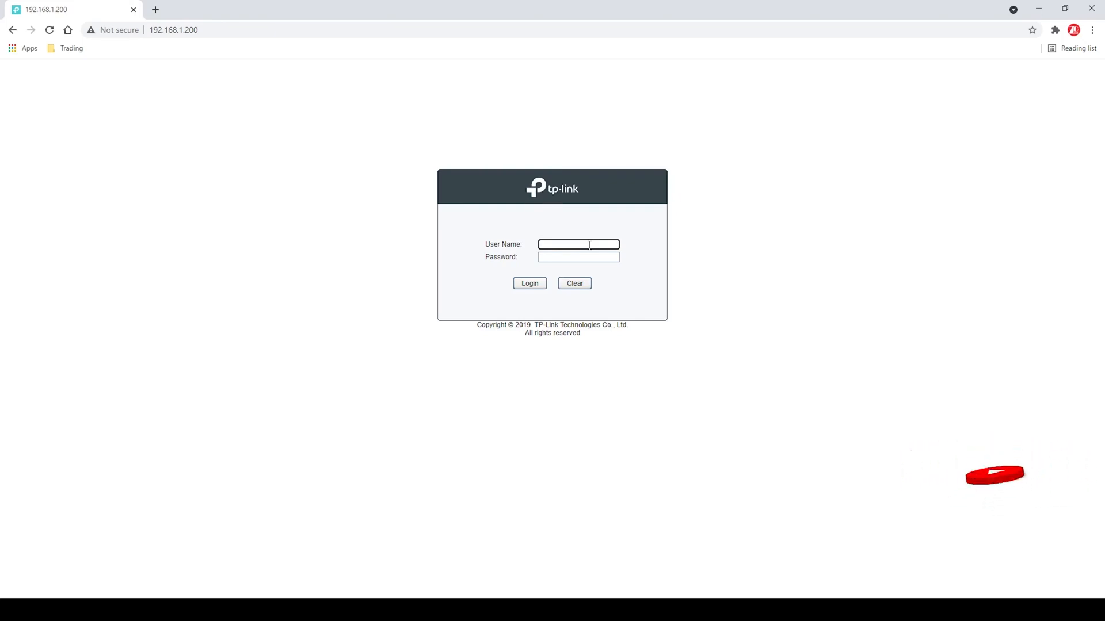
{"action": "type", "text": "admin"}
{"action": "key", "text": "Tab"}
{"action": "type", "text": "•••••••"}
{"action": "key", "text": "Return"}
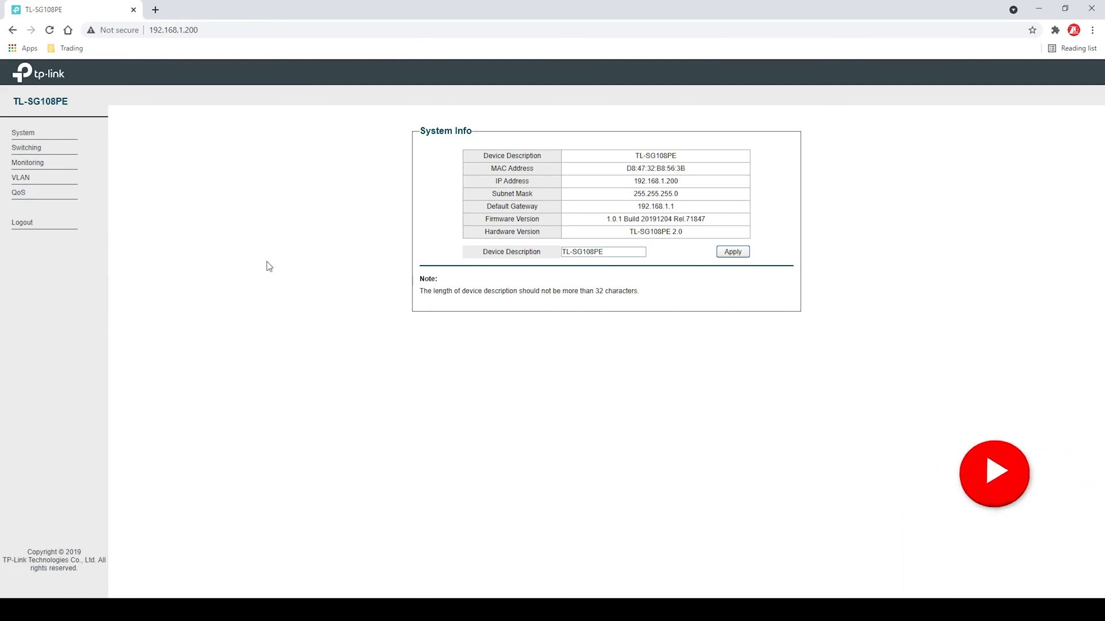
Start a new 802.1Q VLAN on the switch with VLAN ID 30 and the name ADO
{"action": "left_click", "coordinate": [25, 179]}
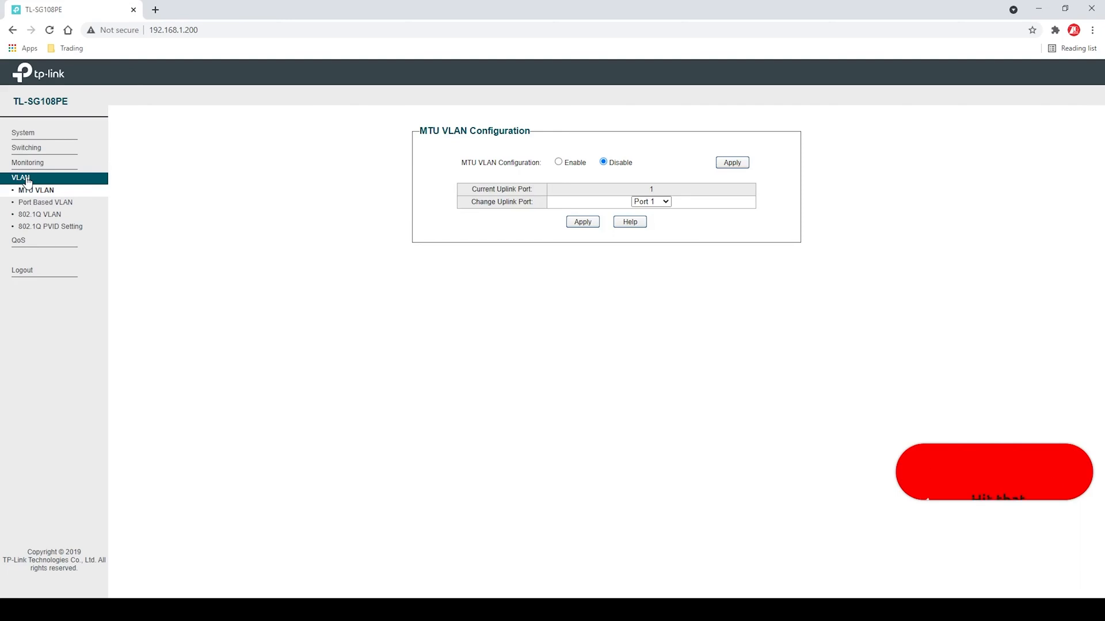
{"action": "left_click", "coordinate": [68, 217]}
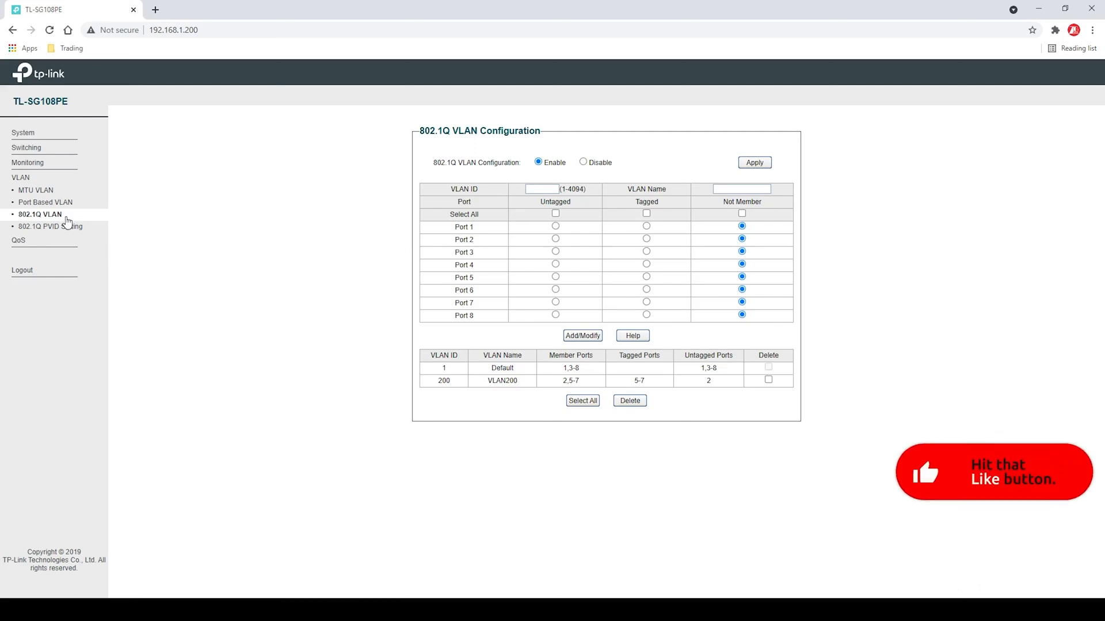
{"action": "left_click", "coordinate": [543, 189]}
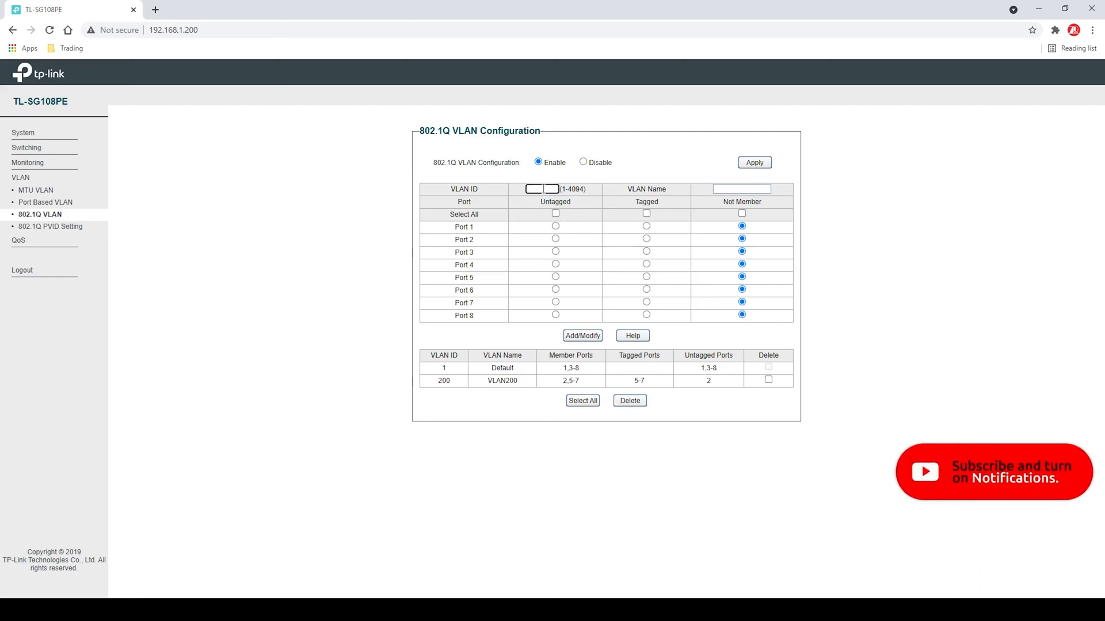
{"action": "type", "text": "3"}
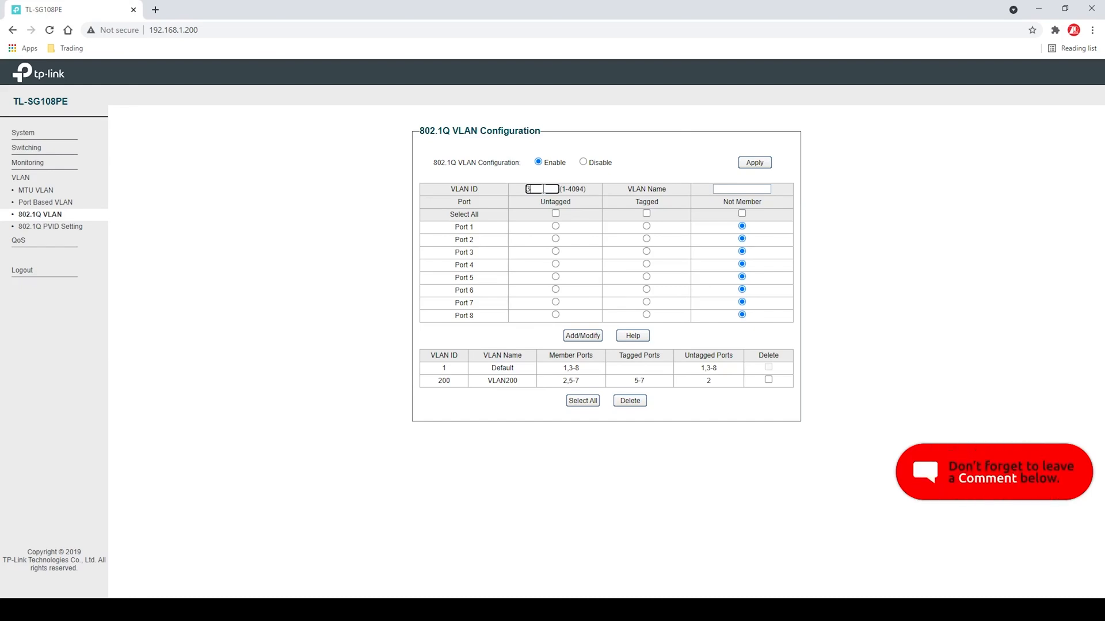
{"action": "type", "text": "0"}
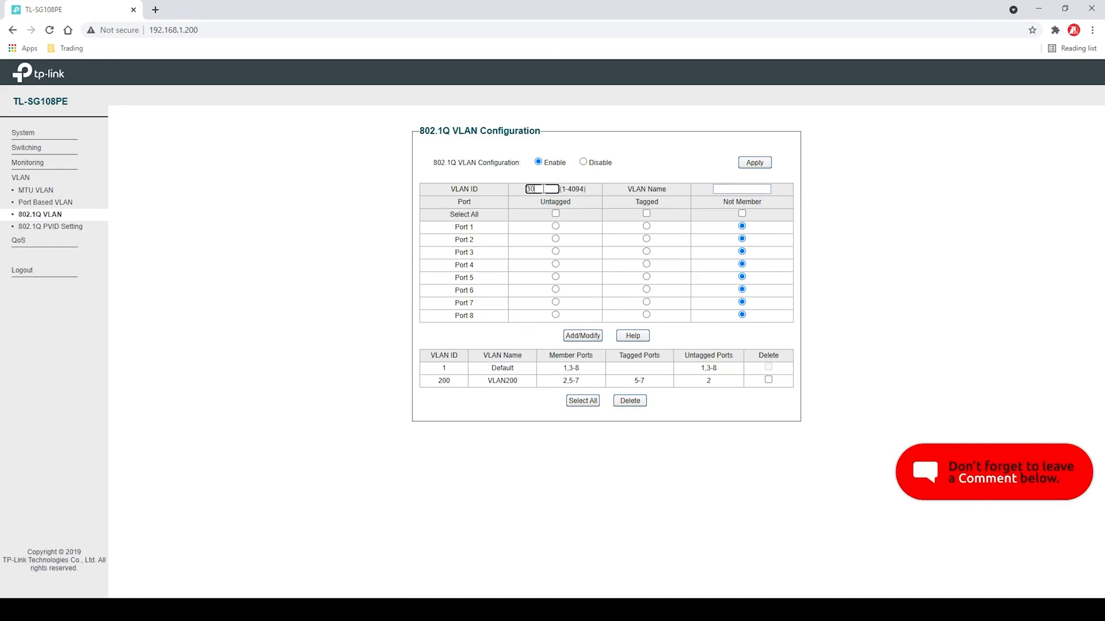
{"action": "left_click", "coordinate": [726, 189]}
{"action": "type", "text": "ADO"}
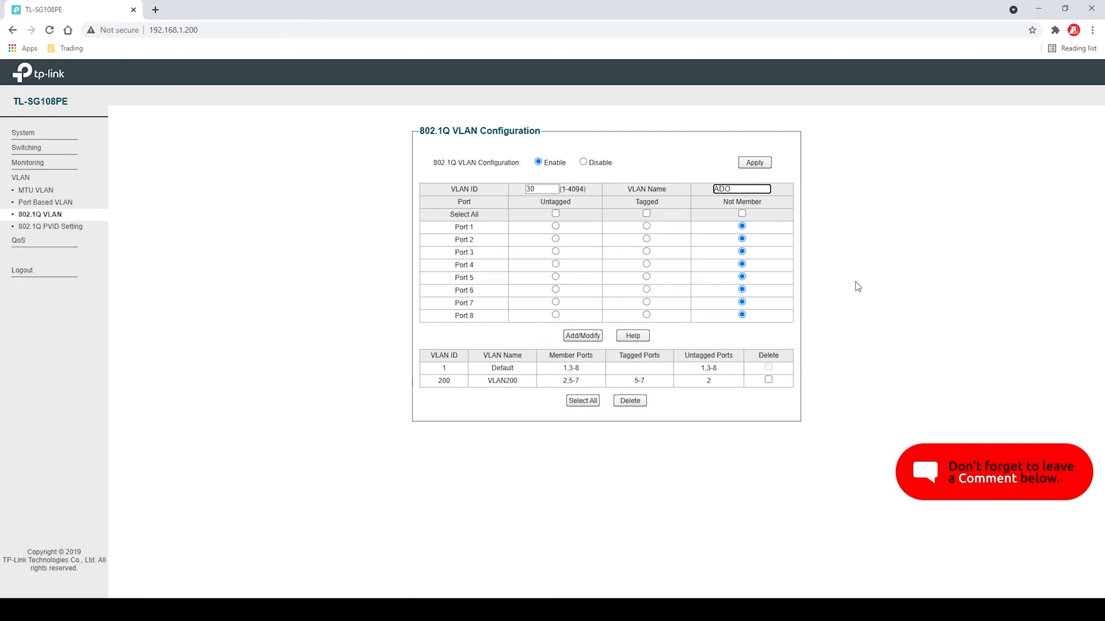
Set ports 4 to 7 as tagged members of VLAN 30 and add the VLAN
{"action": "left_click", "coordinate": [646, 264]}
{"action": "left_click", "coordinate": [647, 277]}
{"action": "left_click", "coordinate": [646, 289]}
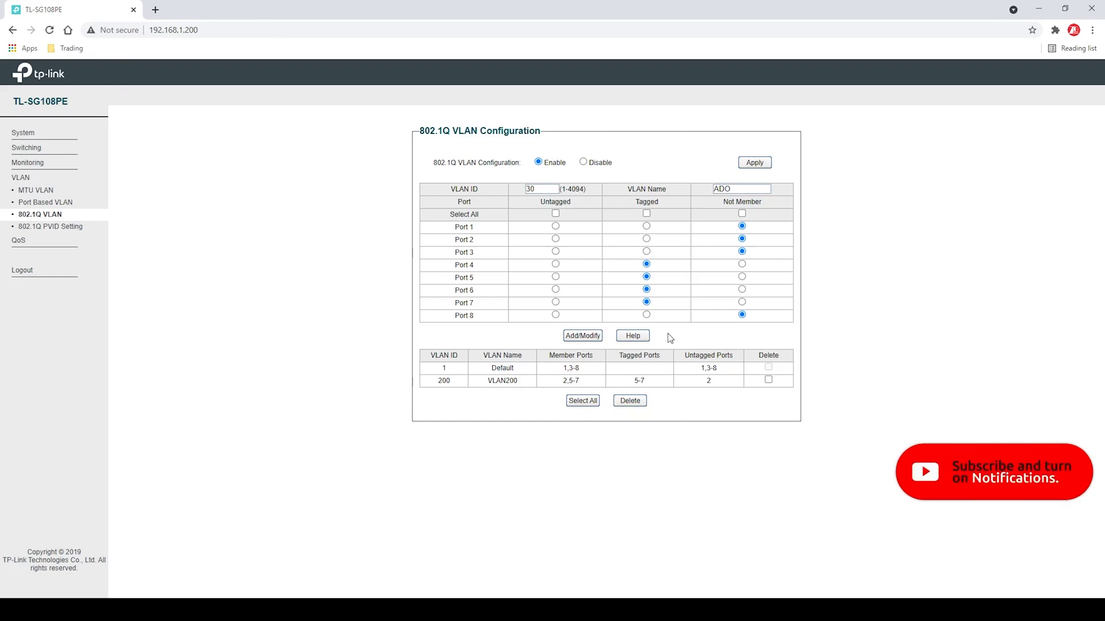
{"action": "left_click", "coordinate": [581, 340]}
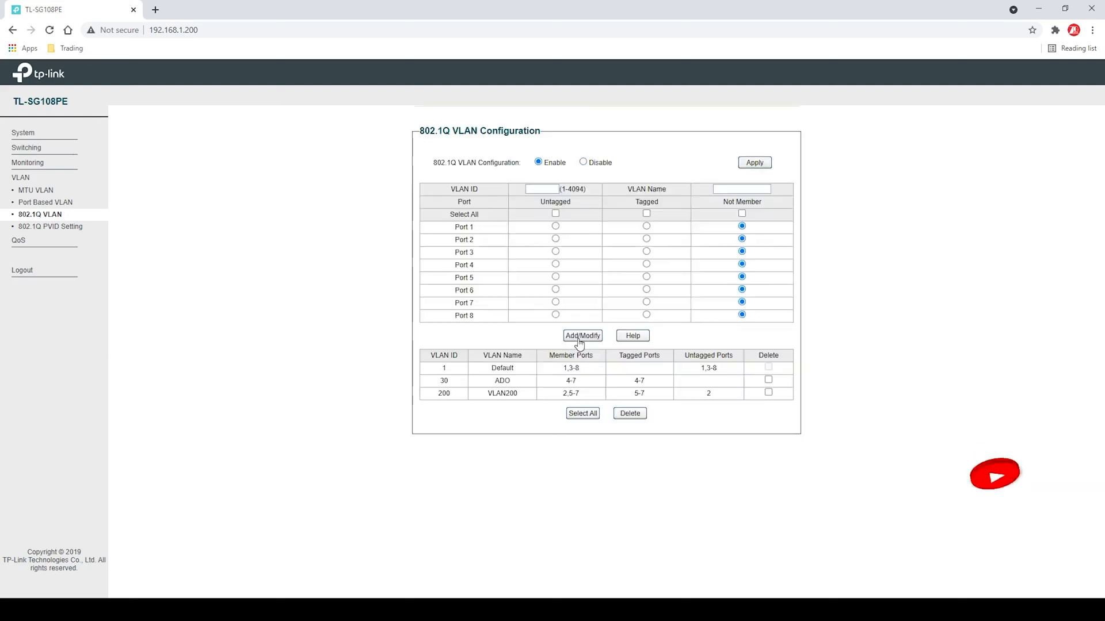
Check the ID and name of the ADO entry in the VLAN table, and log out of the switch
{"action": "double_click", "coordinate": [444, 381]}
{"action": "double_click", "coordinate": [499, 382]}
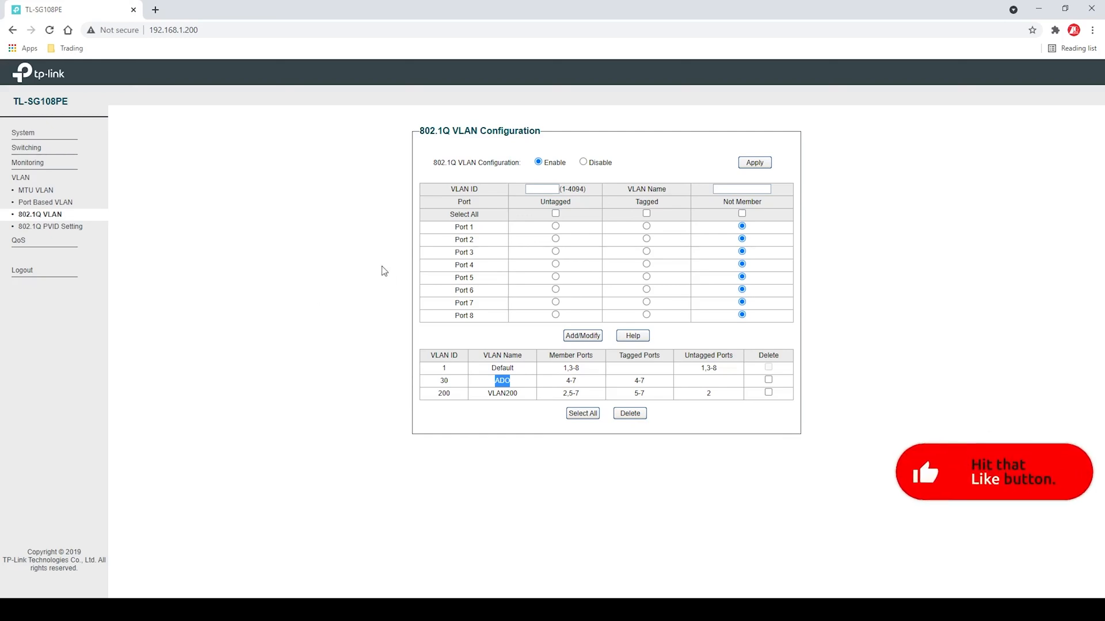
{"action": "left_click", "coordinate": [40, 272]}
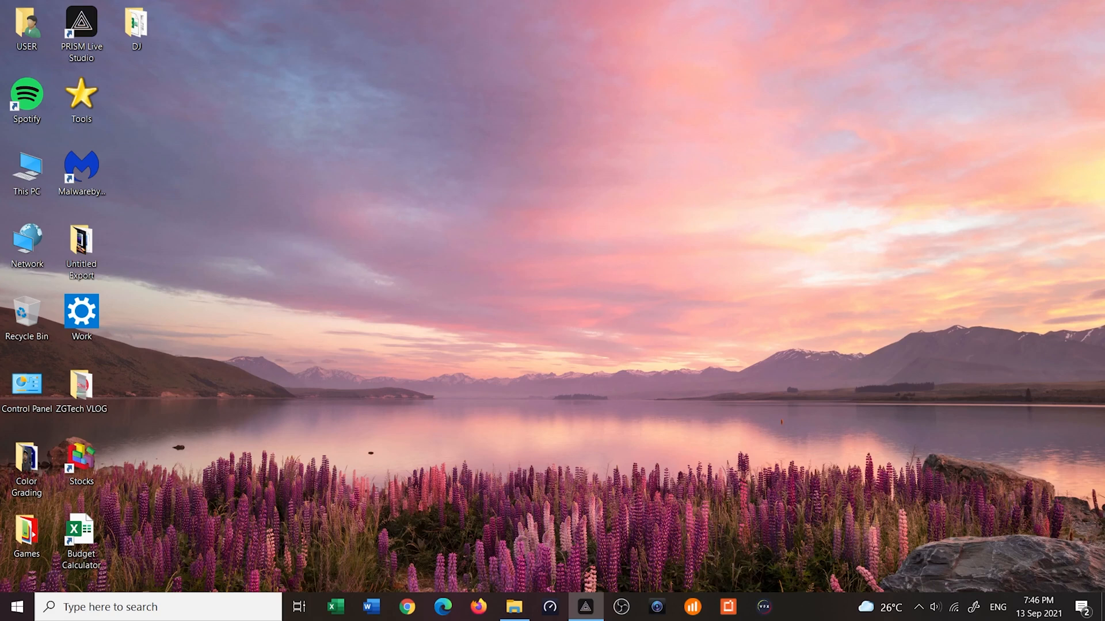
Connect the Windows computer to the ADO Wi-Fi network without automatic connection, and dismiss the network list
{"action": "left_click", "coordinate": [957, 612]}
{"action": "left_click", "coordinate": [939, 305]}
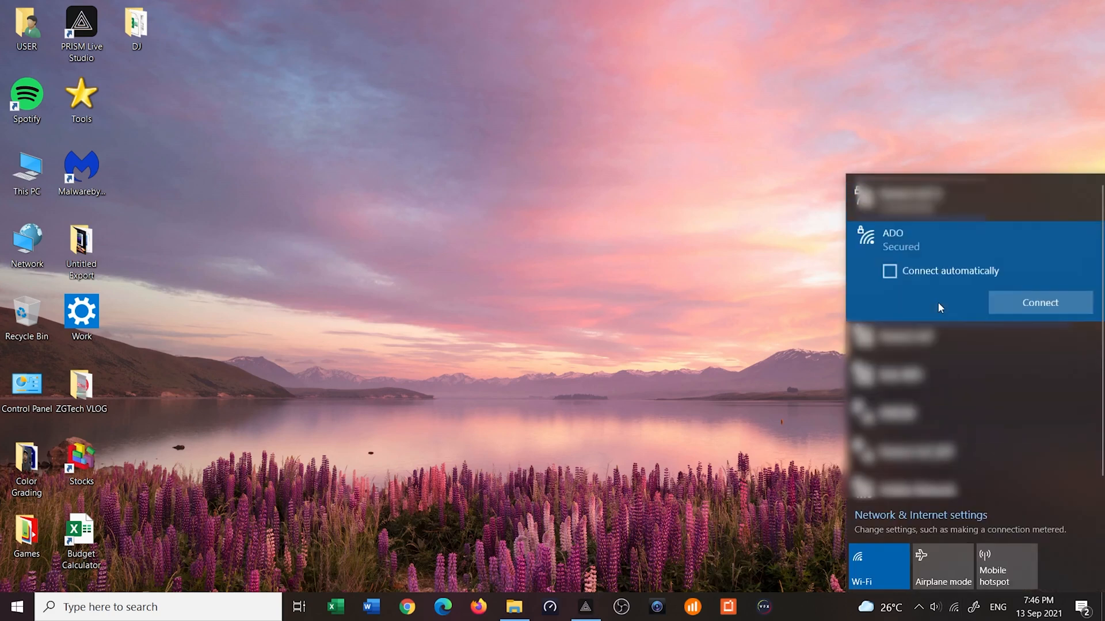
{"action": "left_click", "coordinate": [1029, 303]}
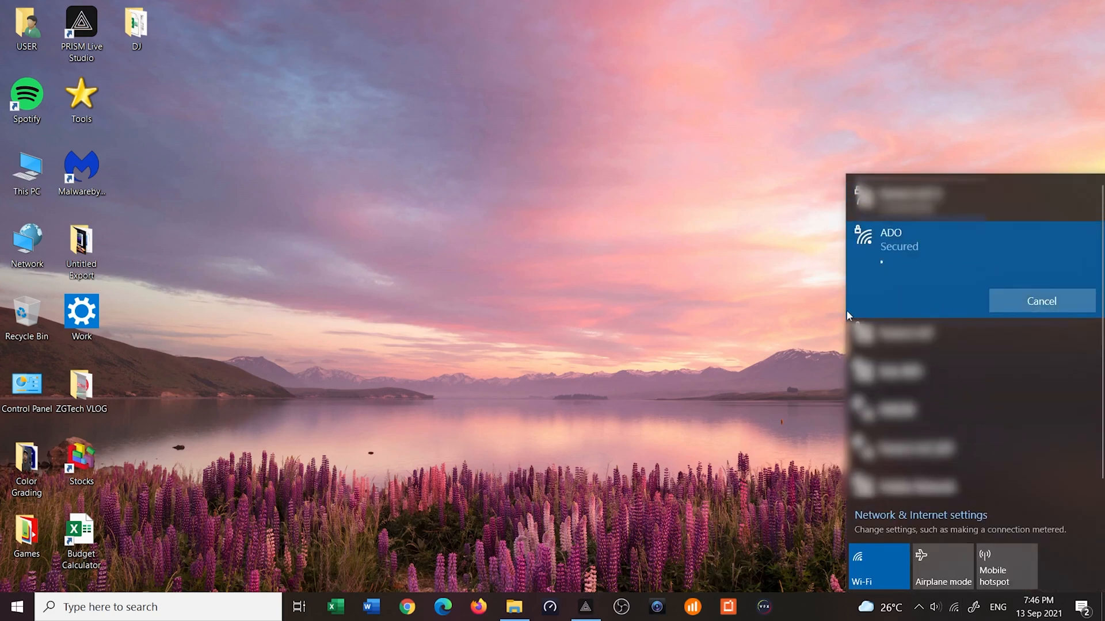
{"action": "left_click", "coordinate": [727, 312]}
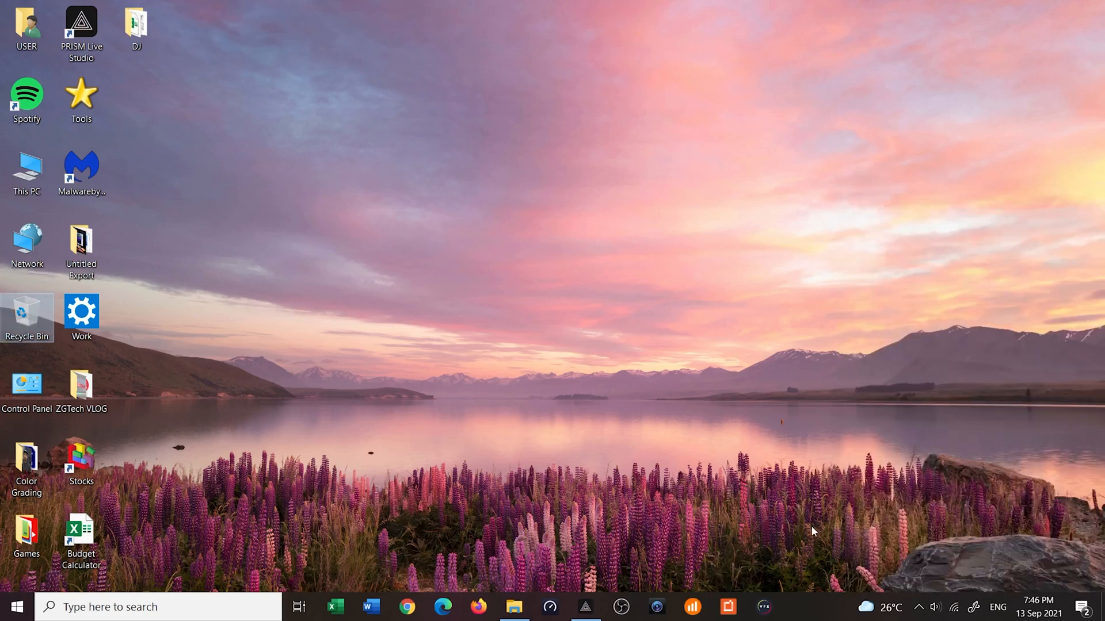
Open Command Prompt and run ipconfig to check the Wi-Fi adapter's IP address and default gateway
{"action": "left_click", "coordinate": [194, 604]}
{"action": "type", "text": "cm"}
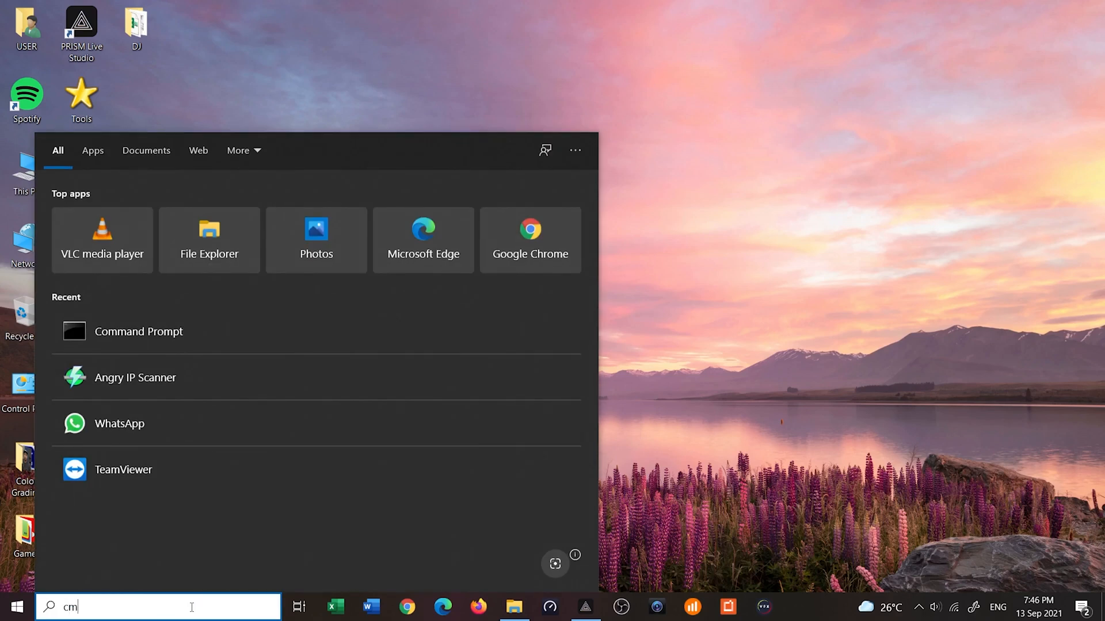
{"action": "type", "text": "d"}
{"action": "key", "text": "Return"}
{"action": "type", "text": "ipconfig"}
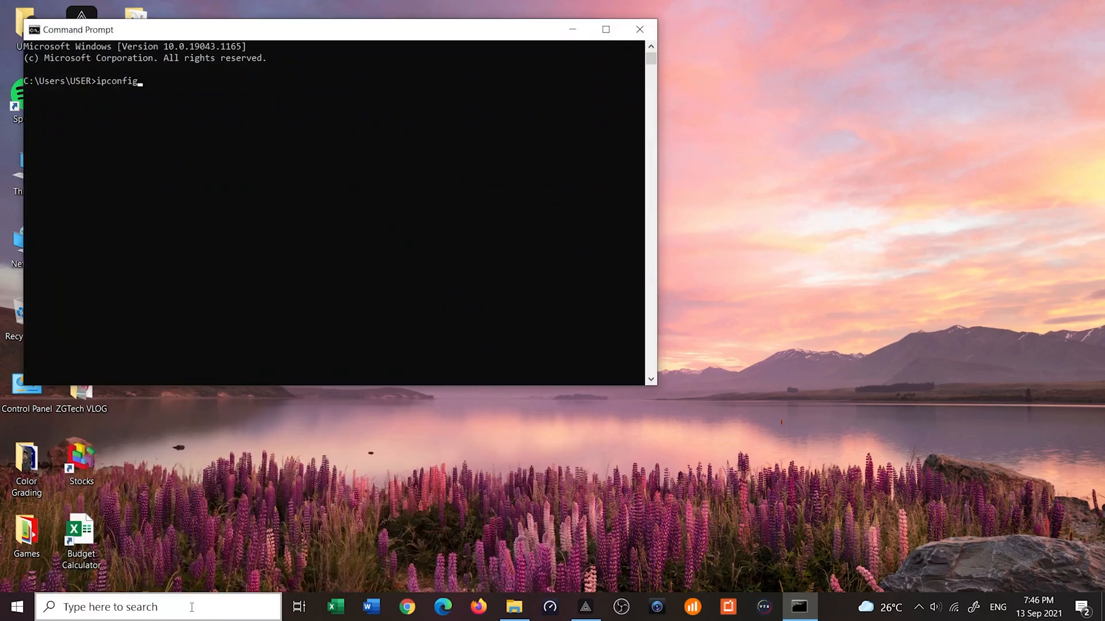
{"action": "key", "text": "Return"}
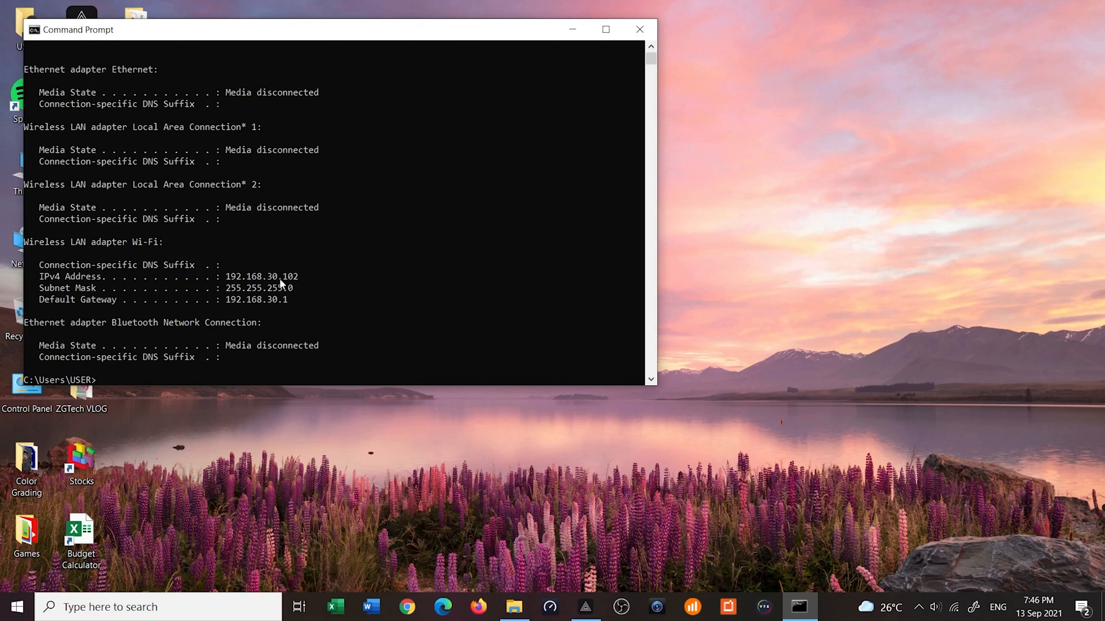
Ping 192.168.1.1 to test access to the main network from the guest Wi-Fi, and stop the ping
{"action": "left_click", "coordinate": [259, 359]}
{"action": "type", "text": "ping 192.168.1.1"}
{"action": "key", "text": "Return"}
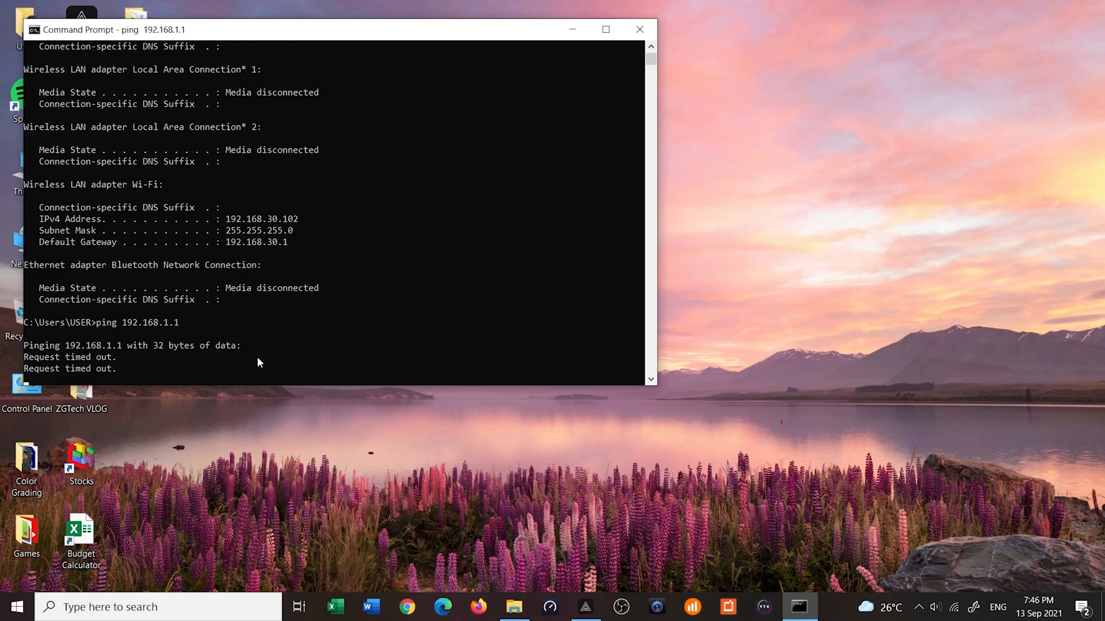
{"action": "key", "text": "ctrl+c"}
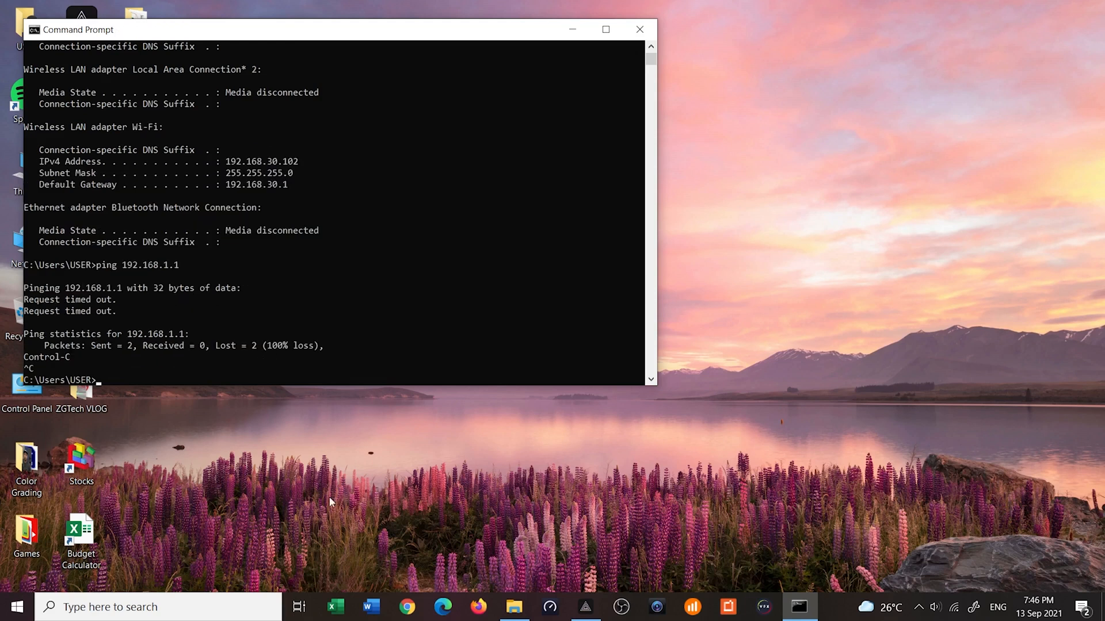
Switch to Chrome and open yahoo.com to test internet access over the guest Wi-Fi
{"action": "left_click", "coordinate": [410, 611]}
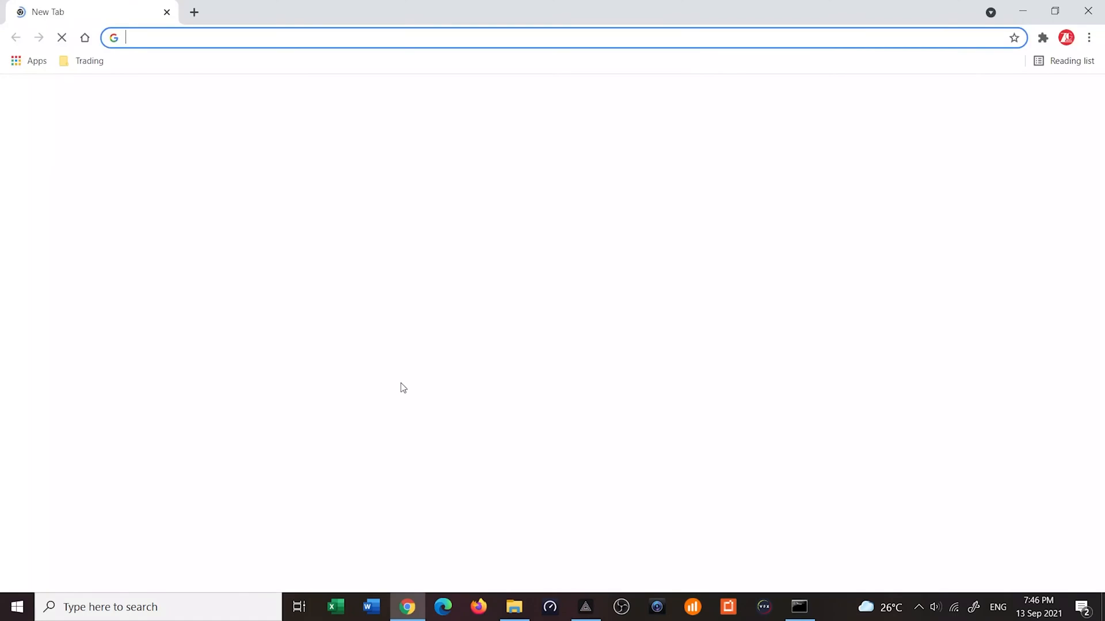
{"action": "left_click", "coordinate": [234, 35]}
{"action": "type", "text": "yahoo"}
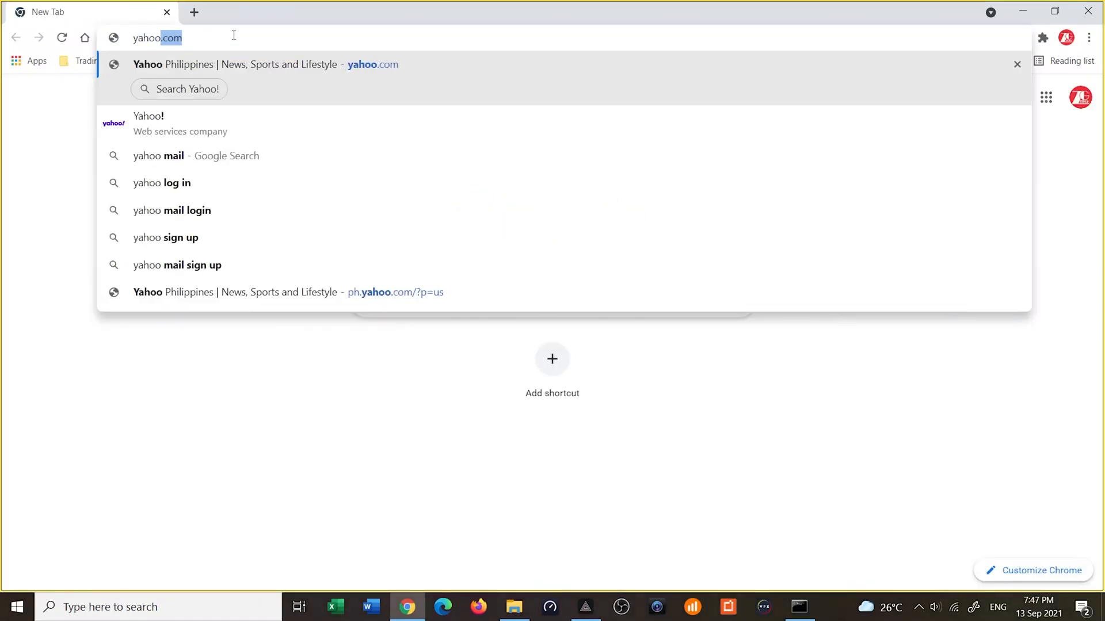
{"action": "key", "text": "Return"}
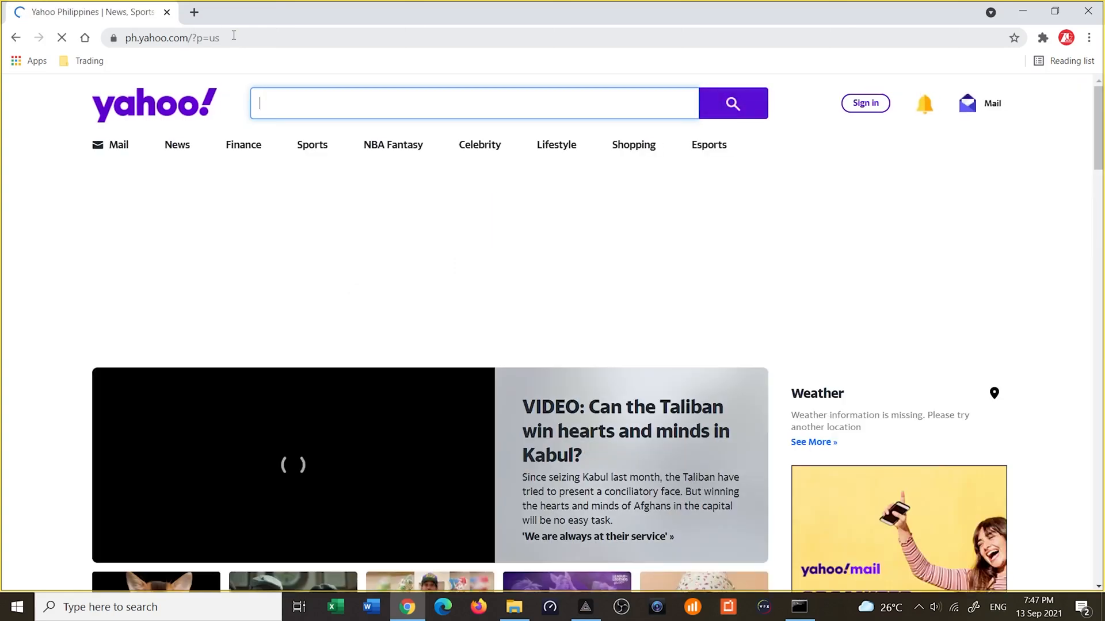
Load youtube.com and open the video "My 2021 Home Office Tour" to test streaming over the guest Wi-Fi
{"action": "left_click", "coordinate": [234, 36]}
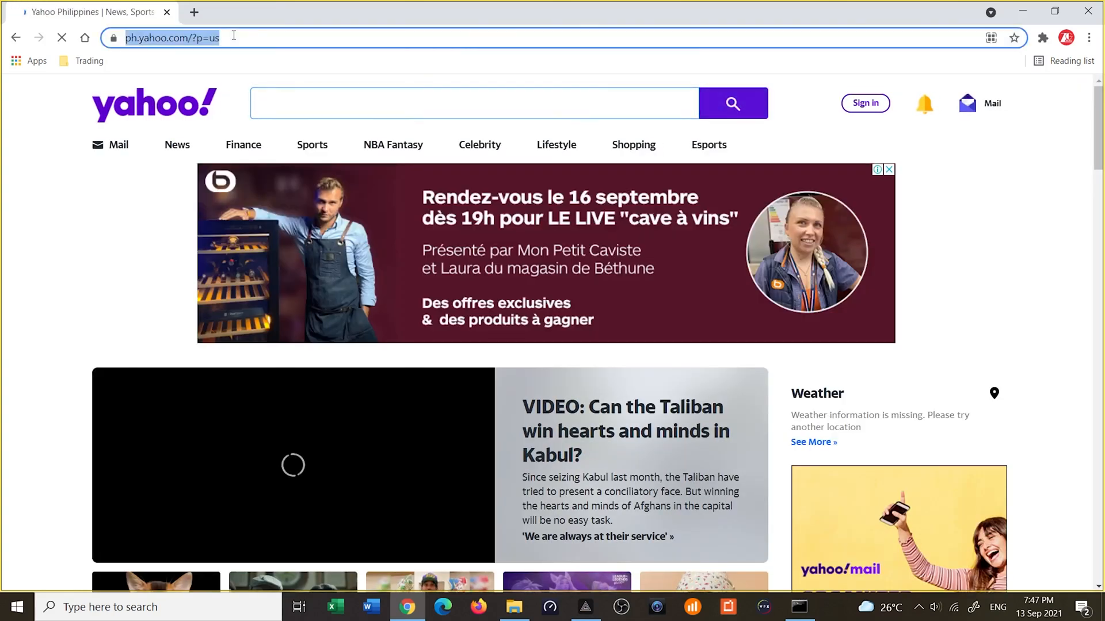
{"action": "type", "text": "youtube.com"}
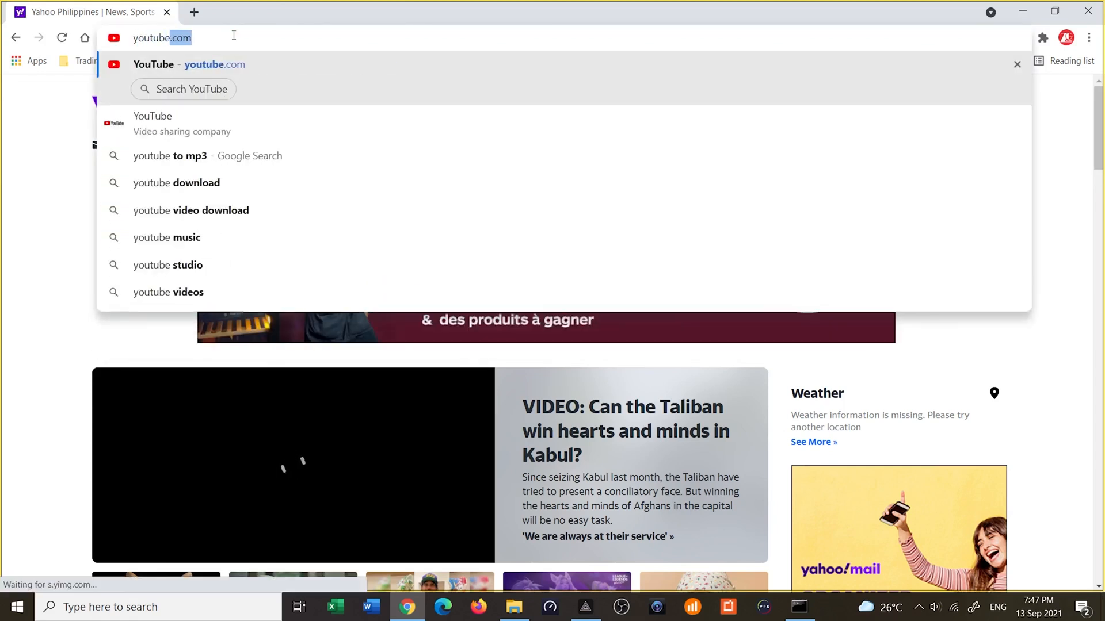
{"action": "key", "text": "Return"}
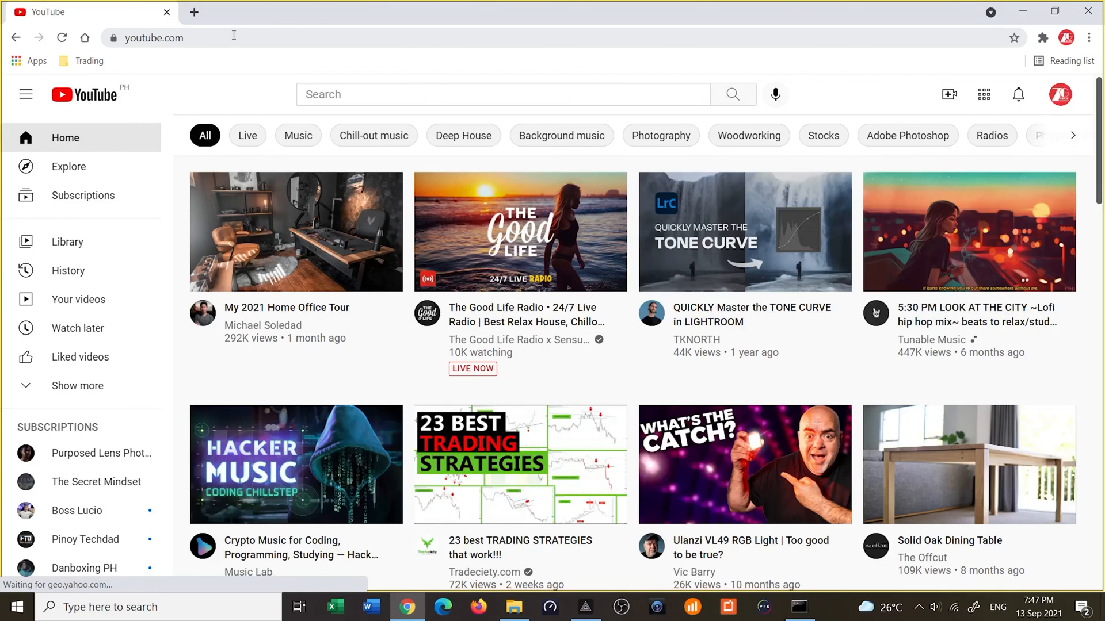
{"action": "left_click", "coordinate": [277, 210]}
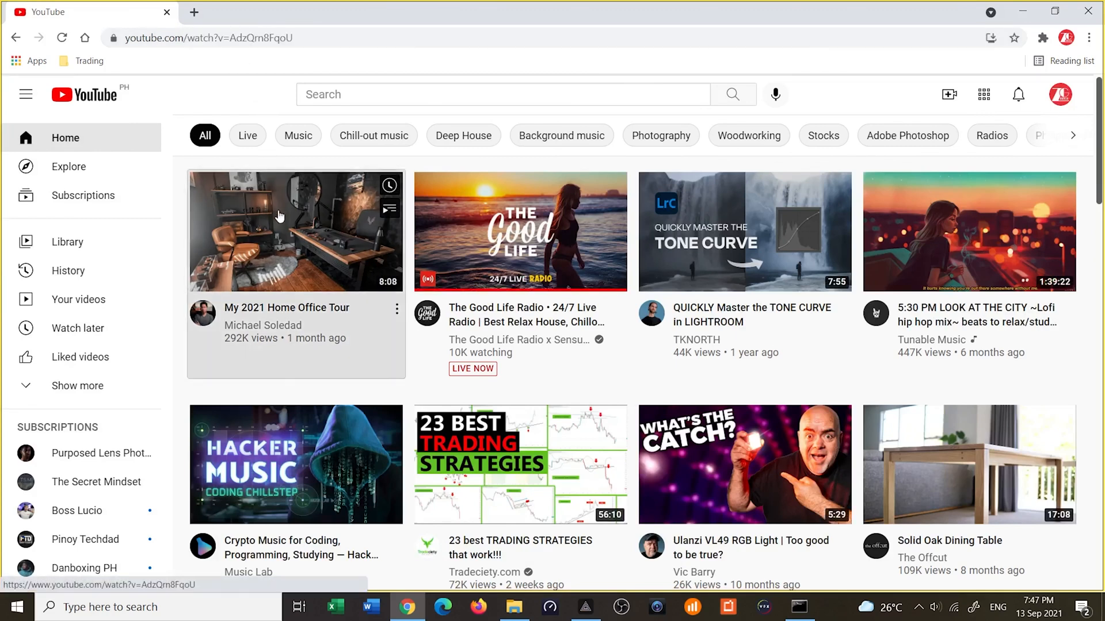